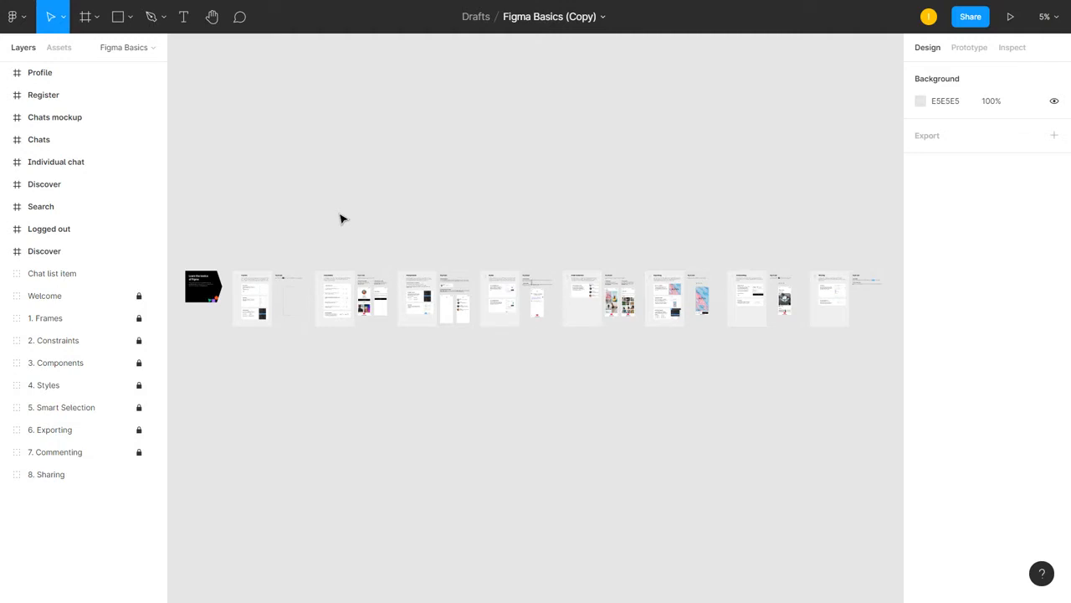
Run the Conversis Translation XML Text Export & Import plugin and generate the XML export of the Figma Basics (Copy) file
right_click(444, 177)
mouse_move(502, 221)
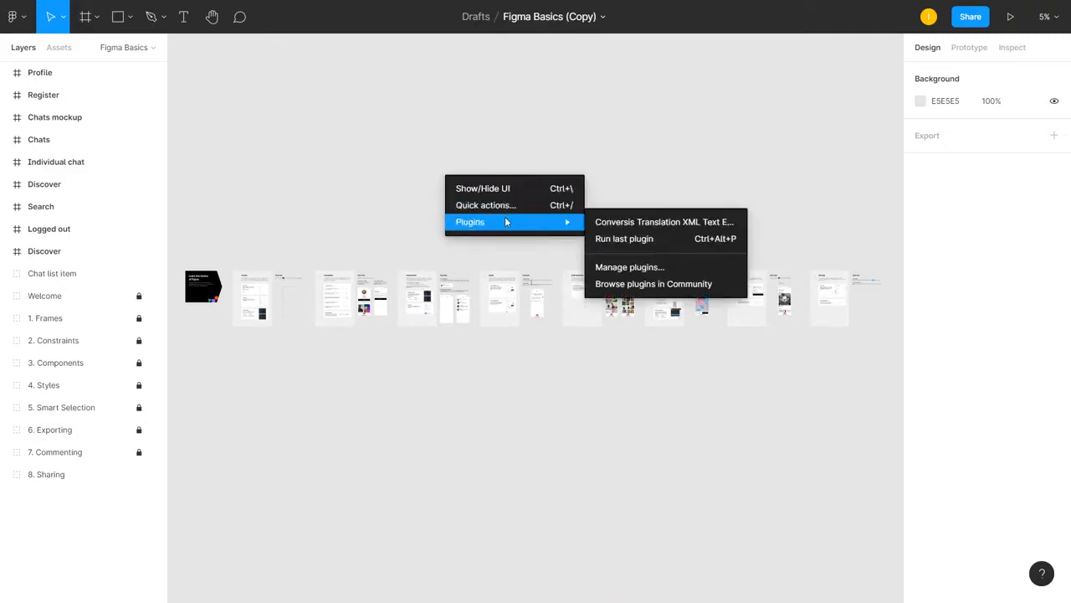
click(644, 223)
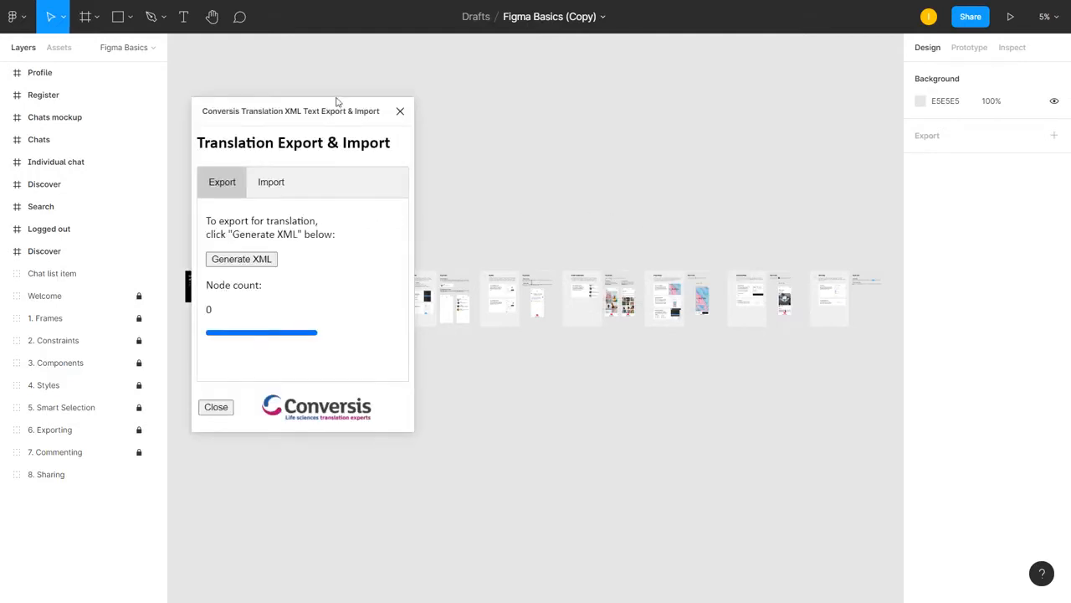
drag(326, 111, 620, 103)
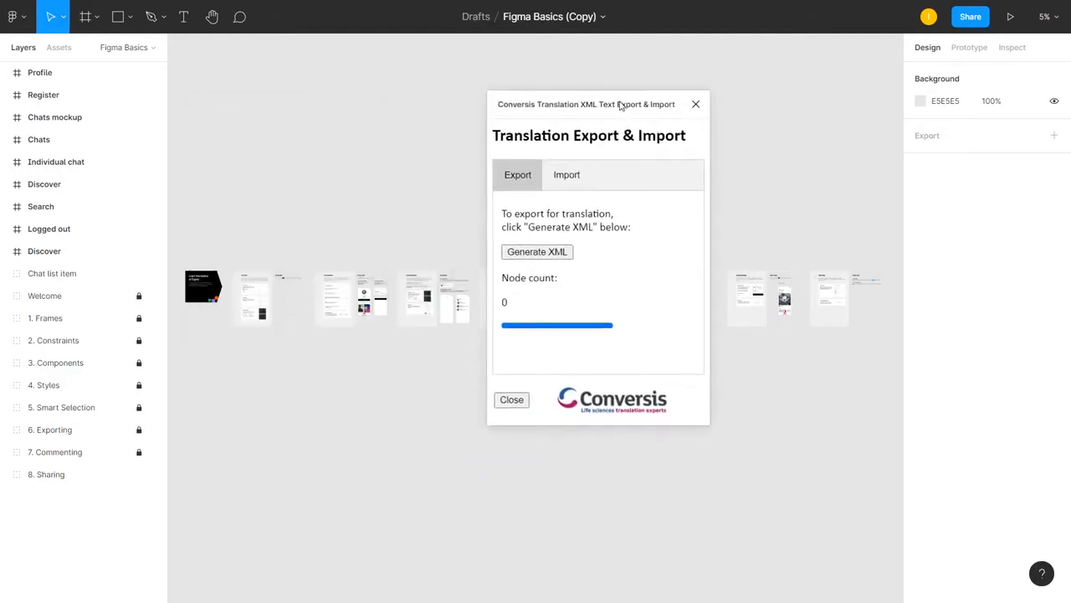
click(543, 253)
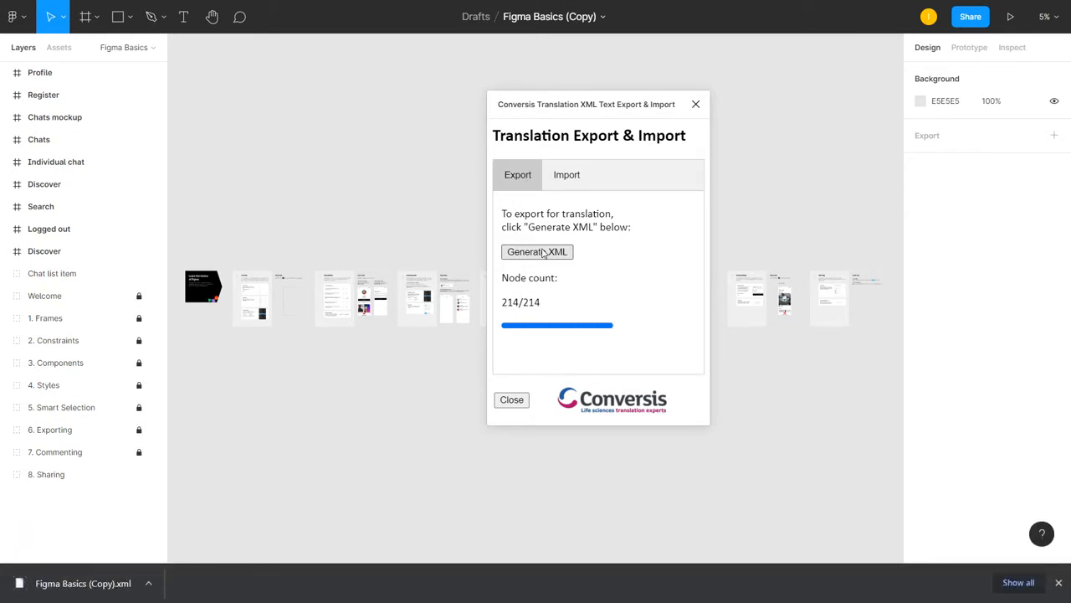
Show the downloaded Figma Basics (Copy).xml in its folder and open it in Notepad++
click(148, 584)
click(174, 536)
drag(592, 143, 491, 91)
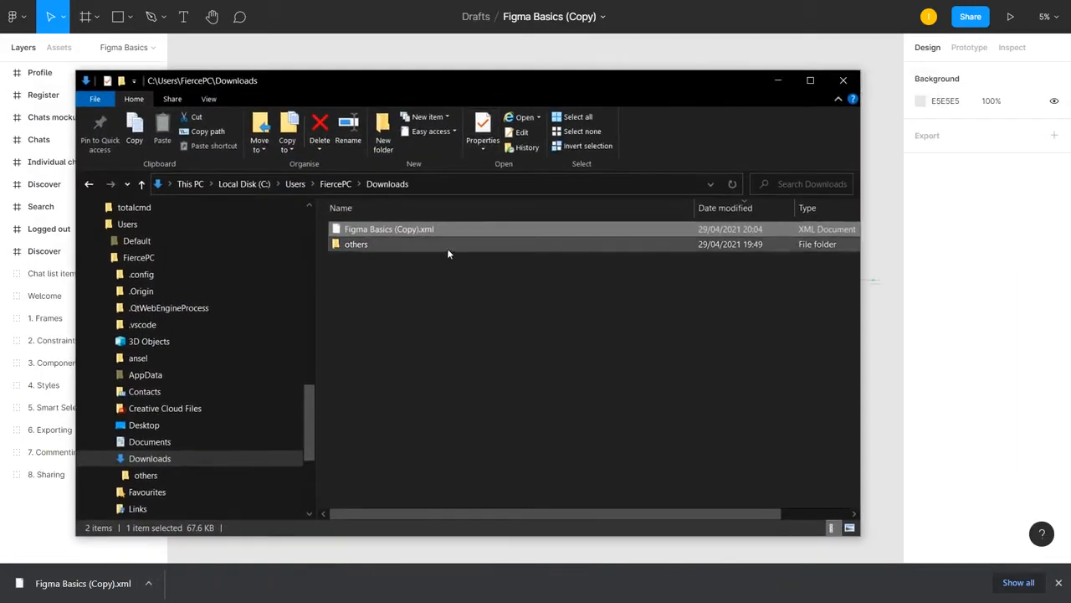
right_click(418, 229)
click(499, 302)
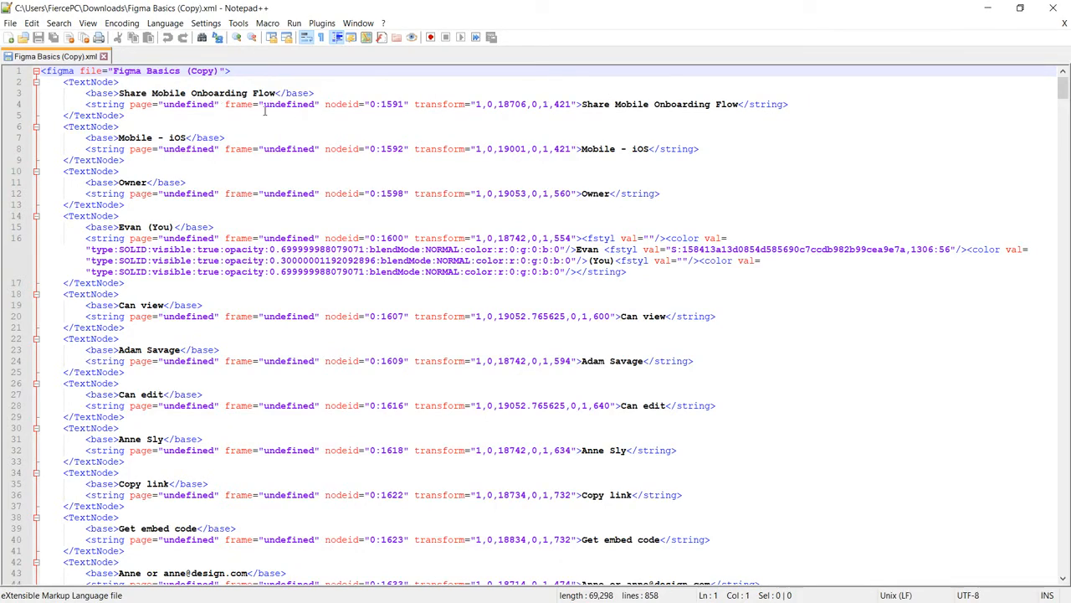
Examine the translatable strings and formatting tags in the exported XML, close the editor and minimize the Downloads folder window
drag(582, 103, 738, 106)
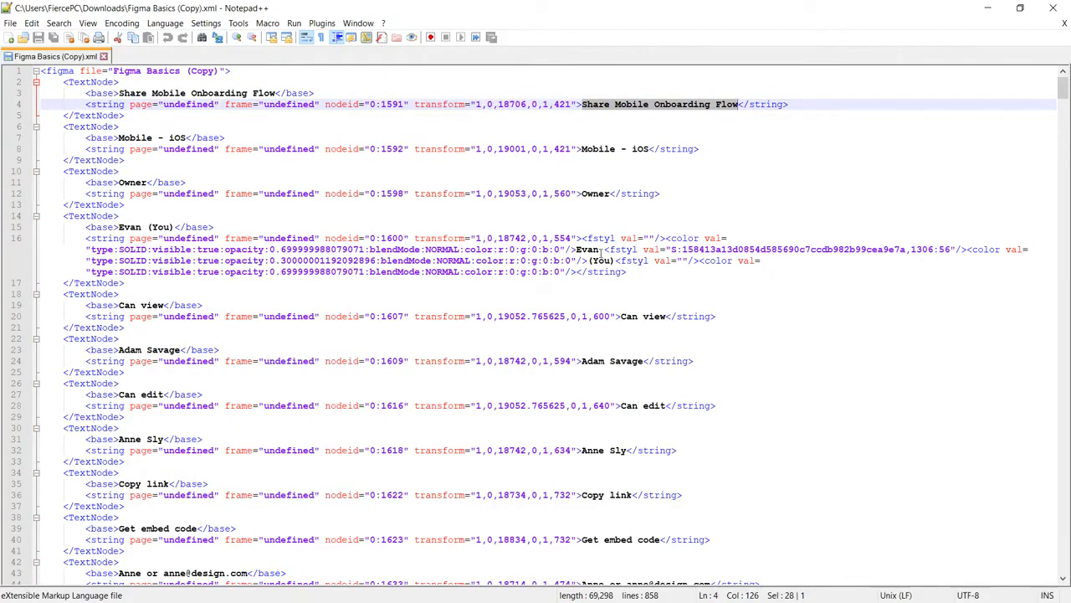
scroll(663, 317, down, 18)
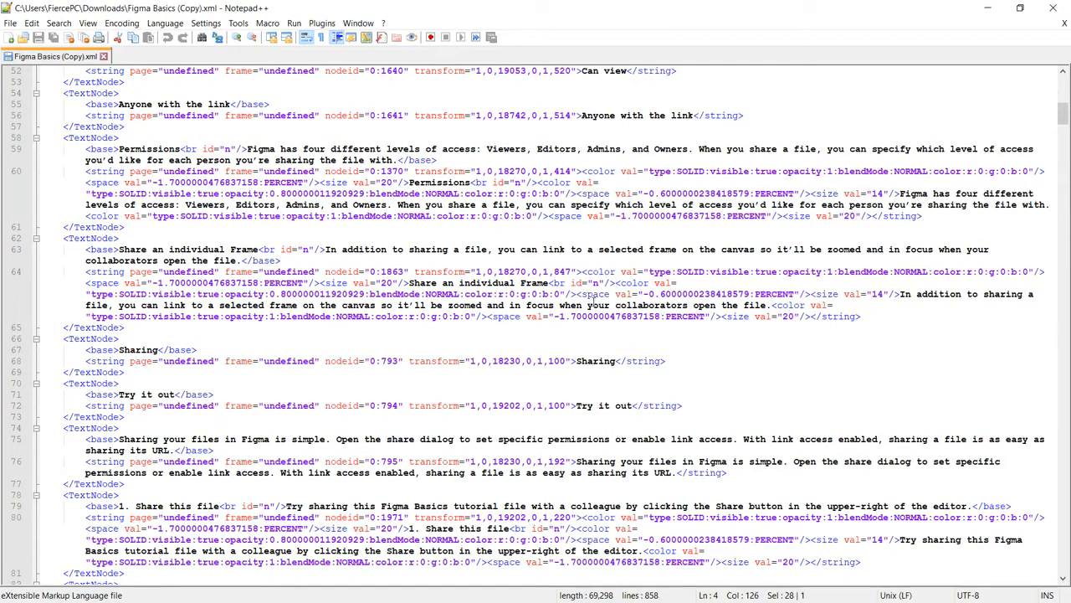
scroll(294, 347, down, 4)
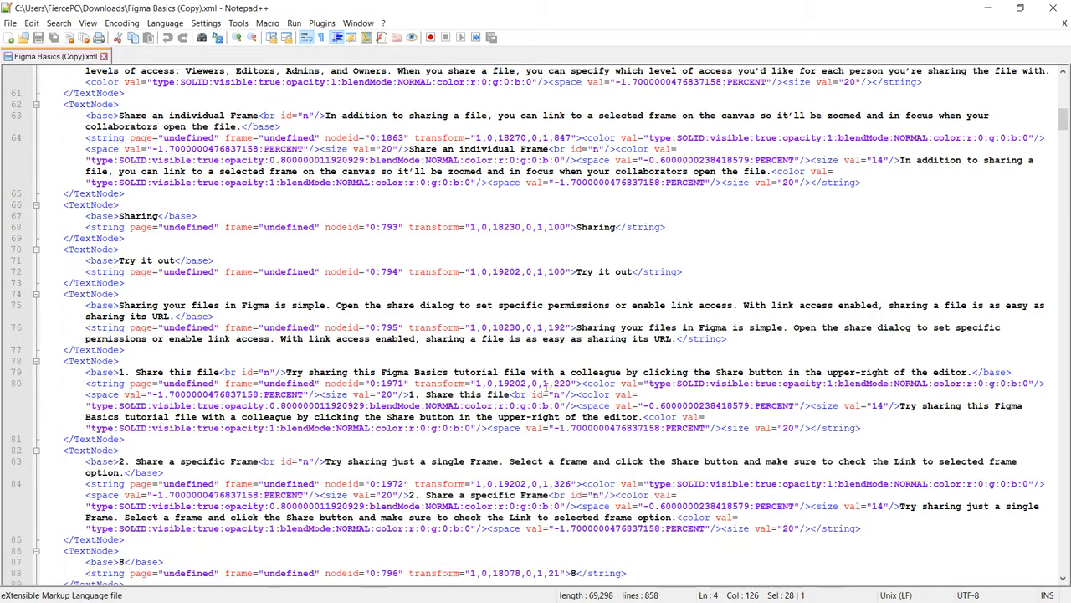
click(103, 56)
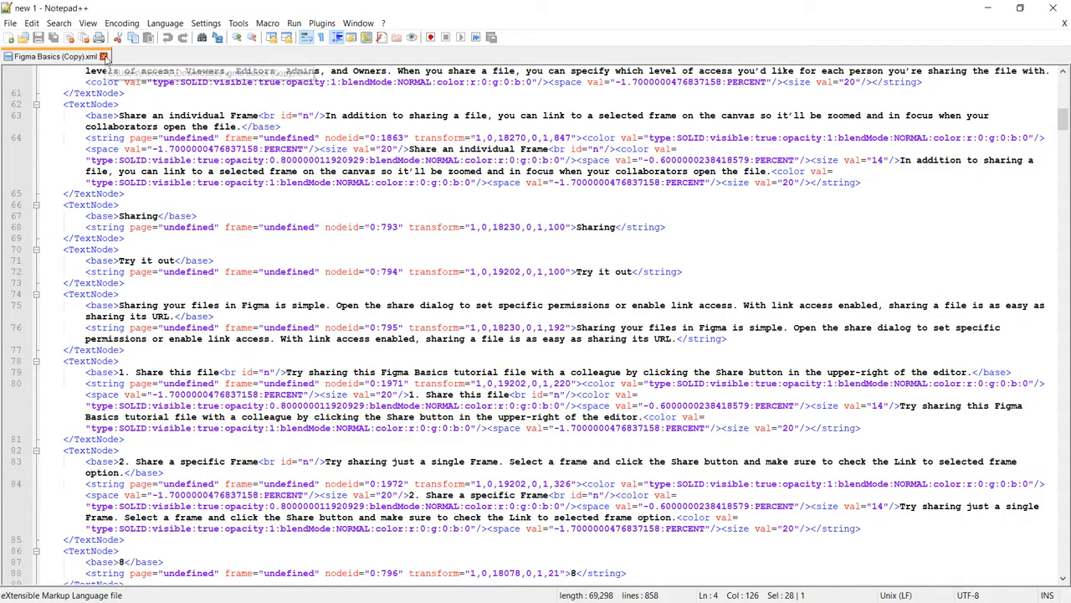
click(1053, 7)
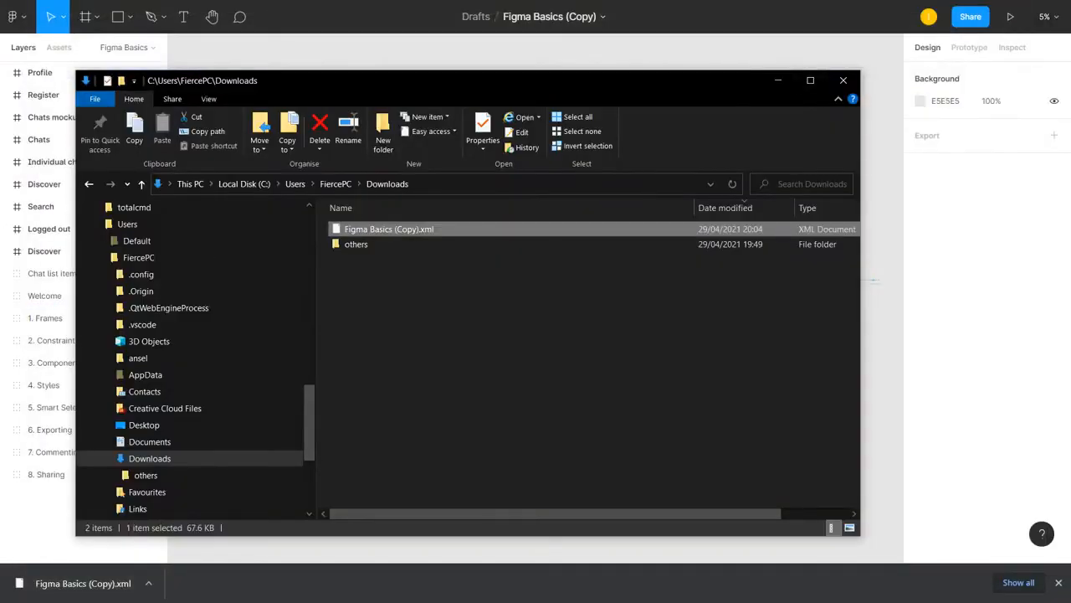
click(777, 80)
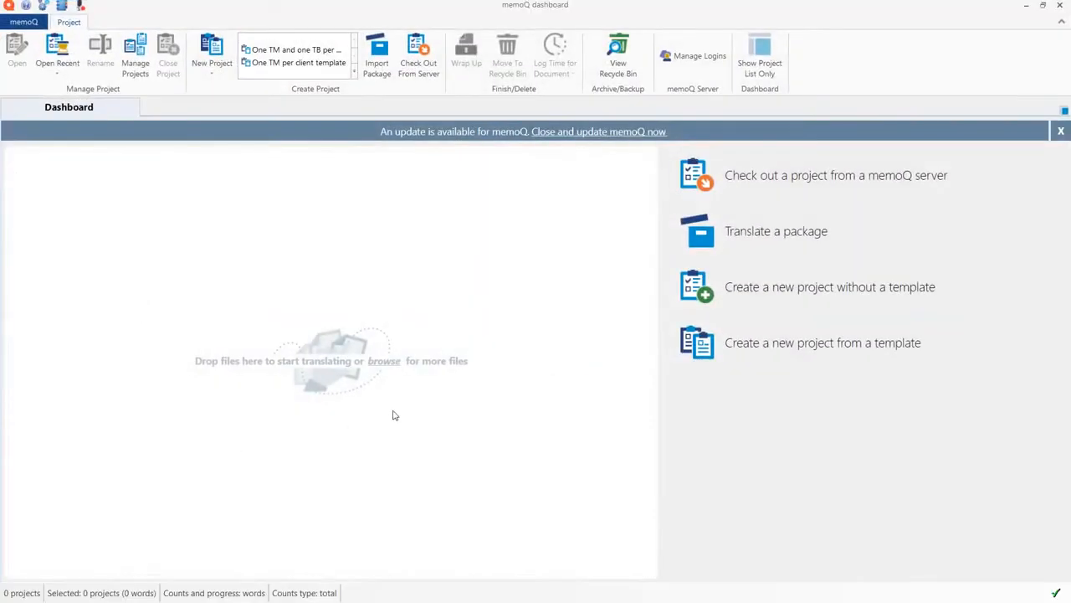
In memoQ, start a new project without a template named "figma test", from English (United Kingdom) to French, and proceed to its translation documents
click(220, 77)
click(251, 123)
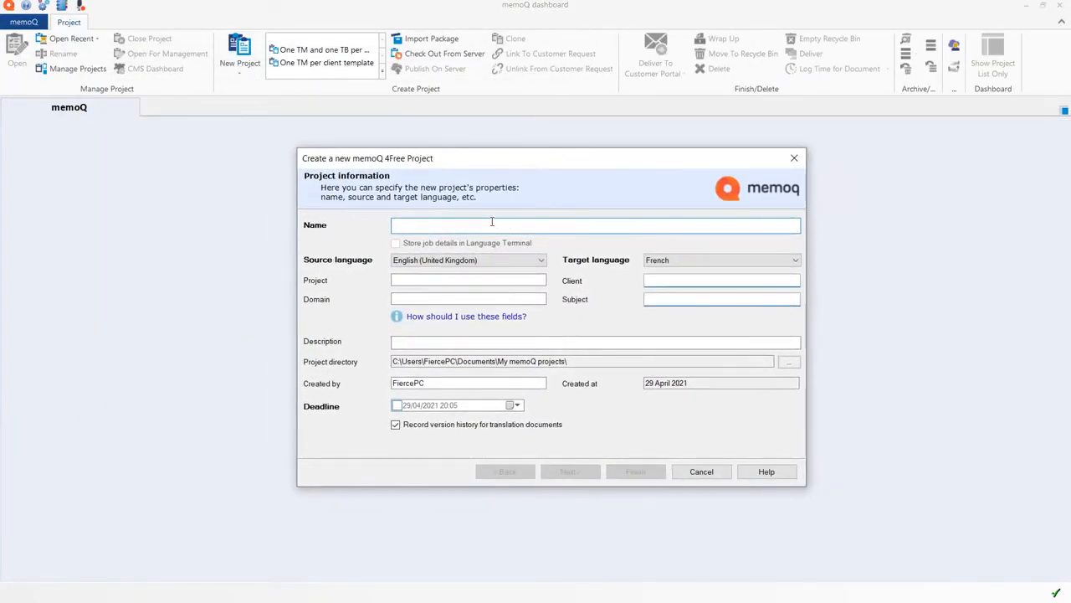
text(figmae)
key(BackSpace)
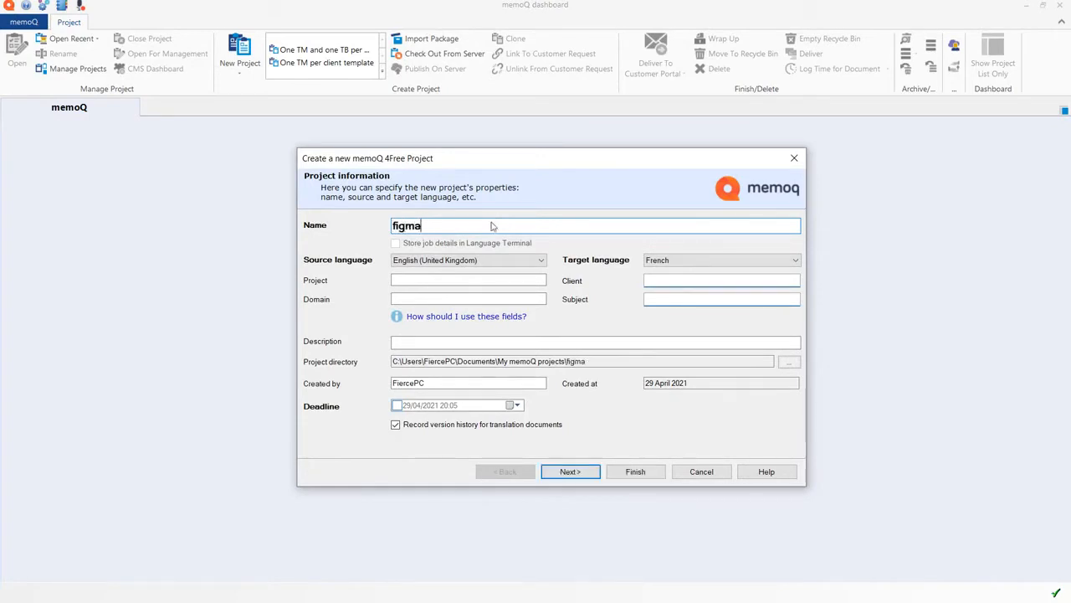
text(test)
click(570, 472)
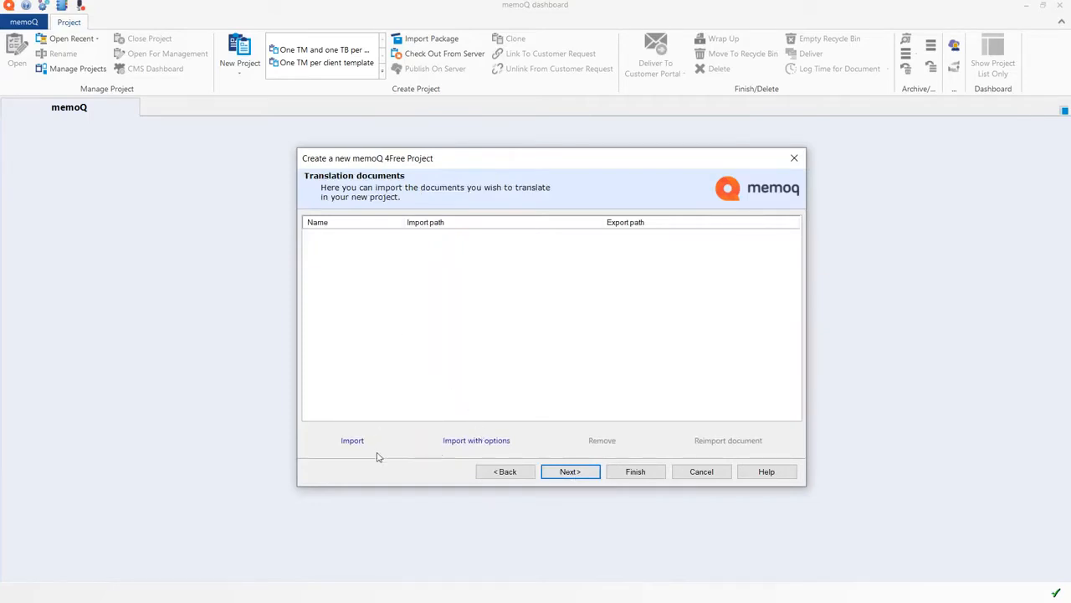
Import Figma Basics (Copy).xml with options using the Figma XML filter configuration, and finish creating the project
click(470, 441)
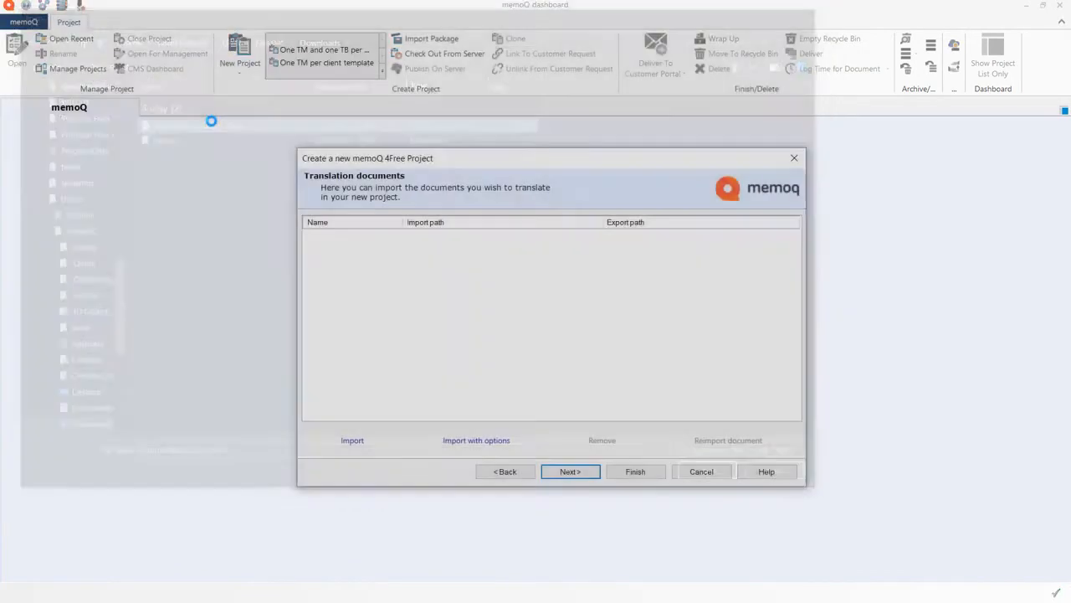
double_click(211, 121)
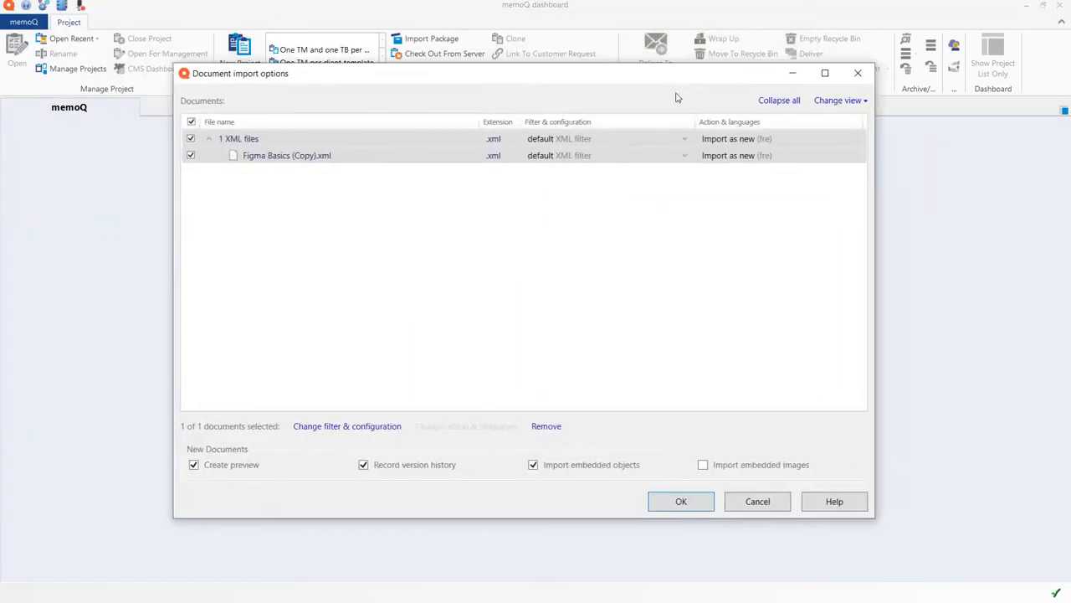
click(684, 158)
click(553, 191)
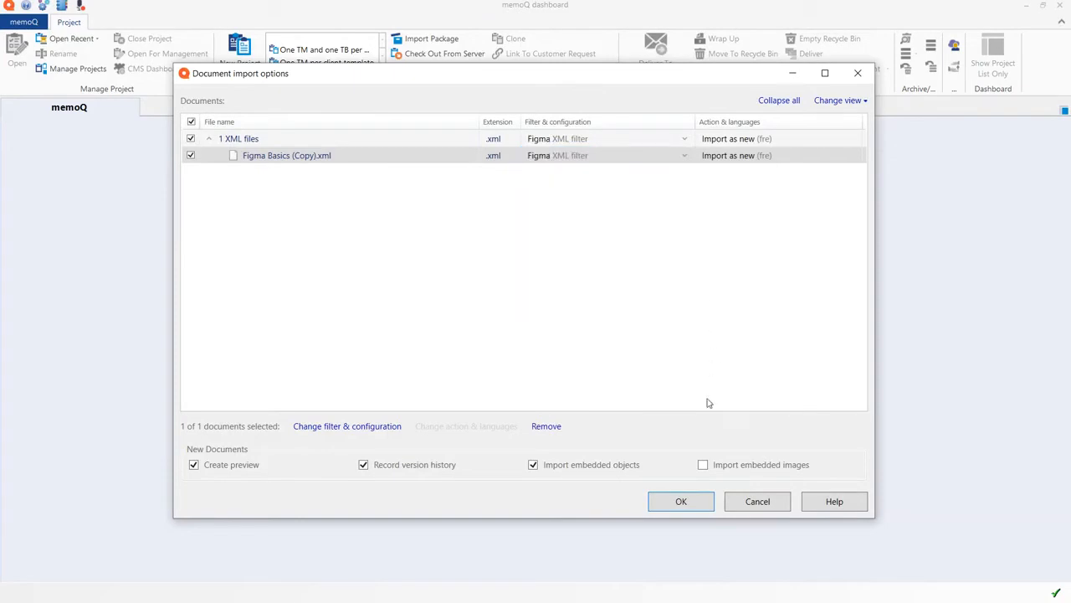
click(682, 501)
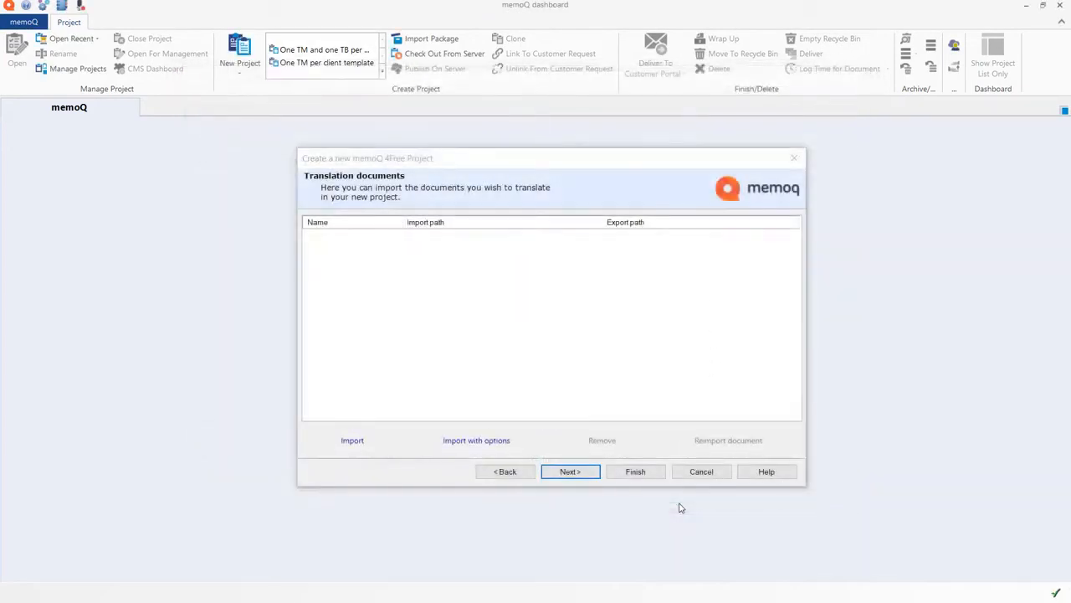
click(641, 474)
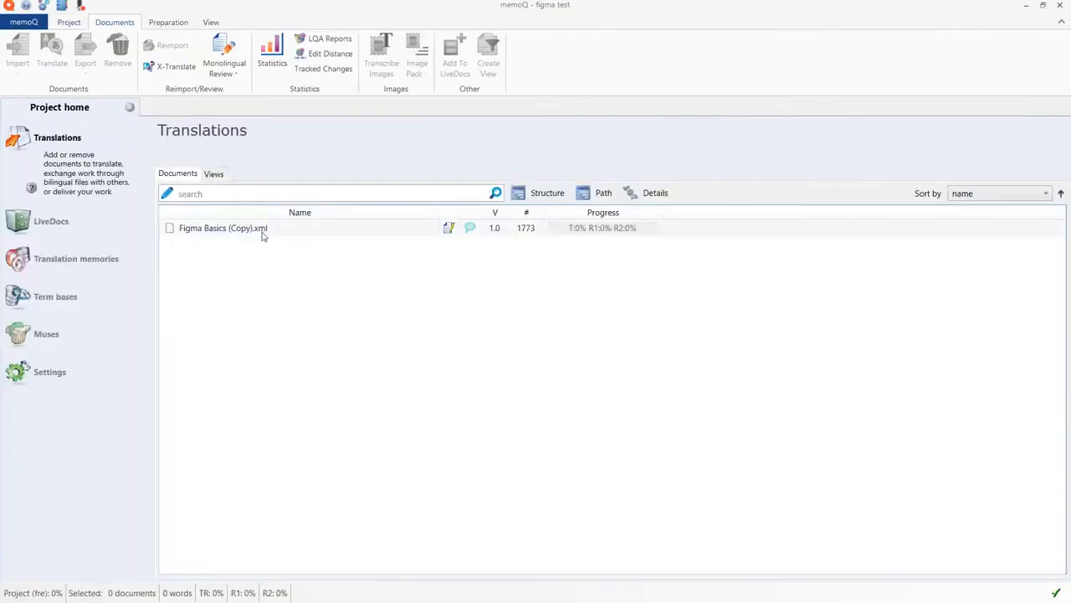
Open Figma Basics (Copy).xml for translation and copy the source text to the target in all segments
click(231, 231)
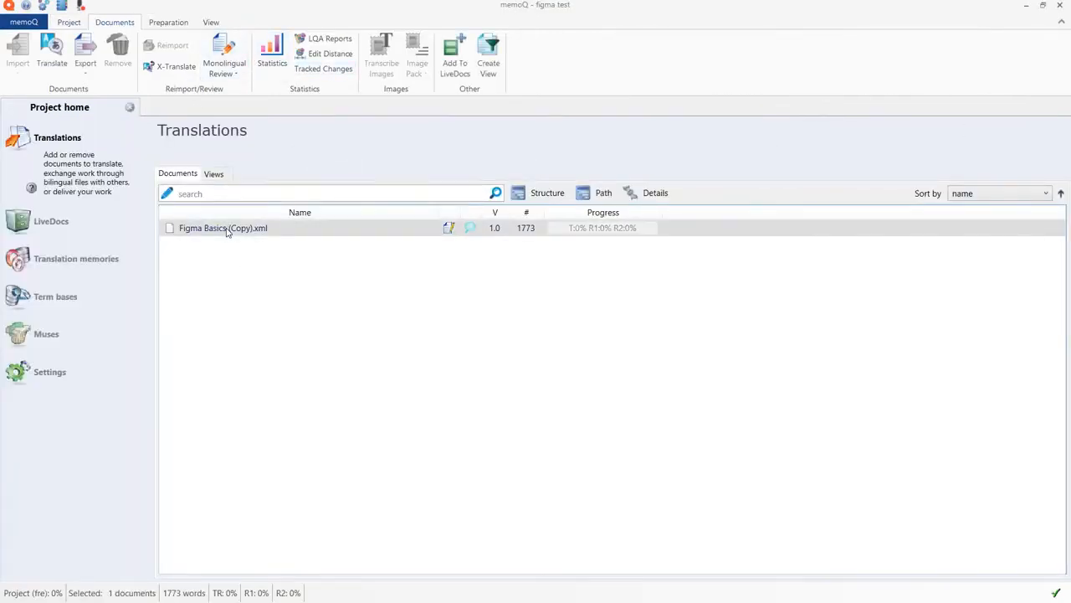
double_click(241, 229)
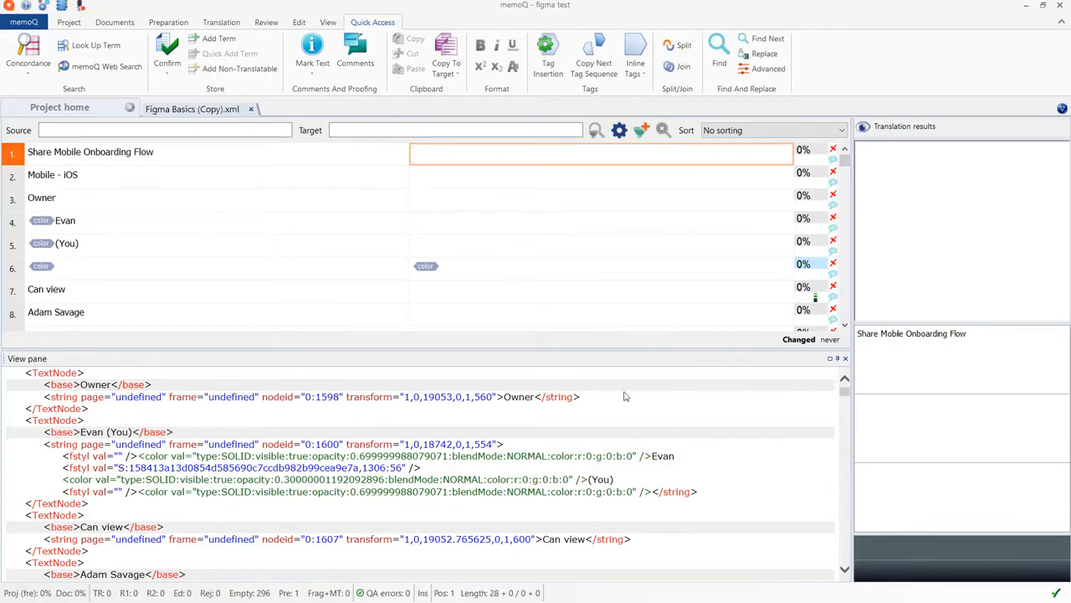
click(514, 398)
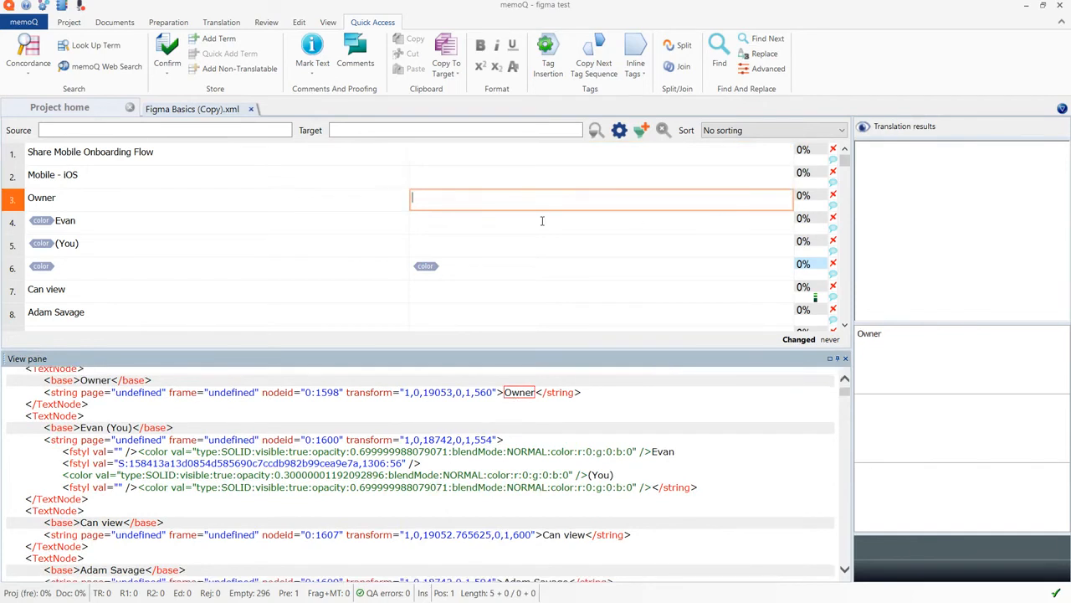
key(ctrl+a)
key(ctrl+Insert)
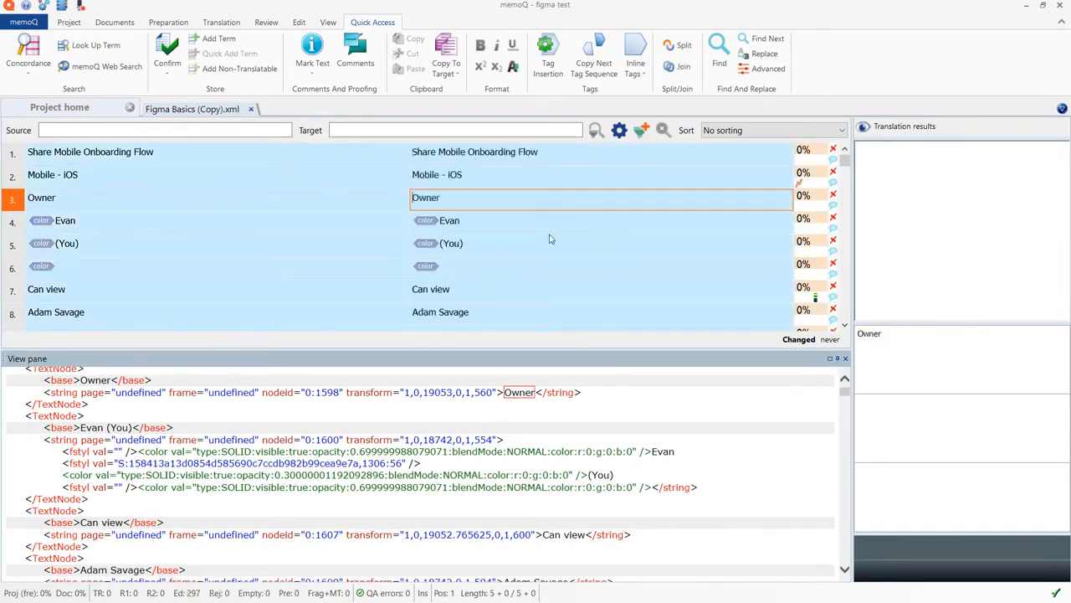
Append "Translate" to the target "Permissions" in segment 17 and insert "Translate" before "levels" in segment 18's target
scroll(844, 297, down, 5)
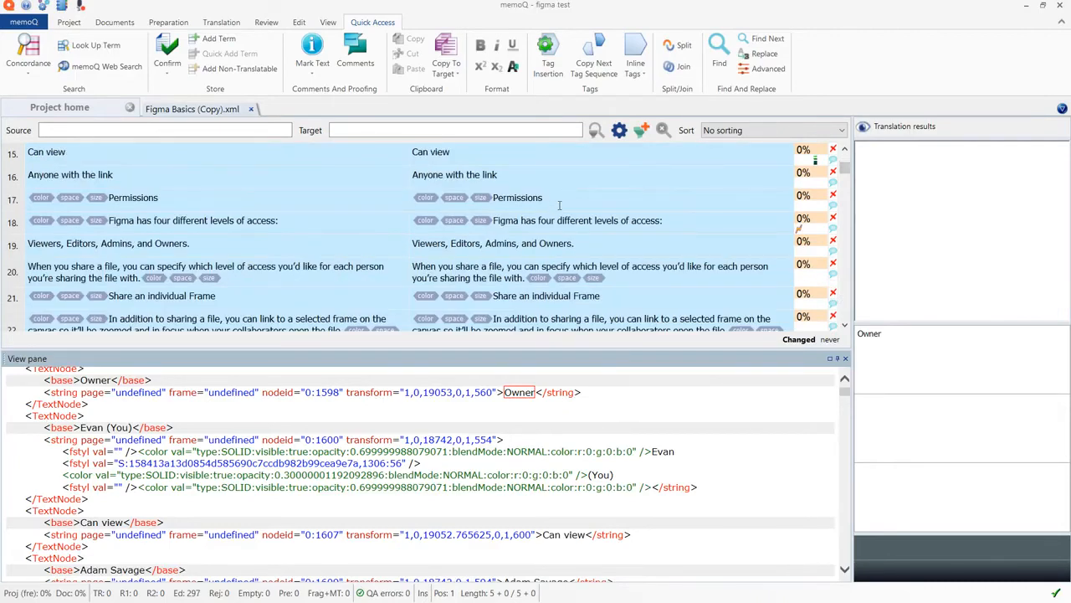
click(561, 201)
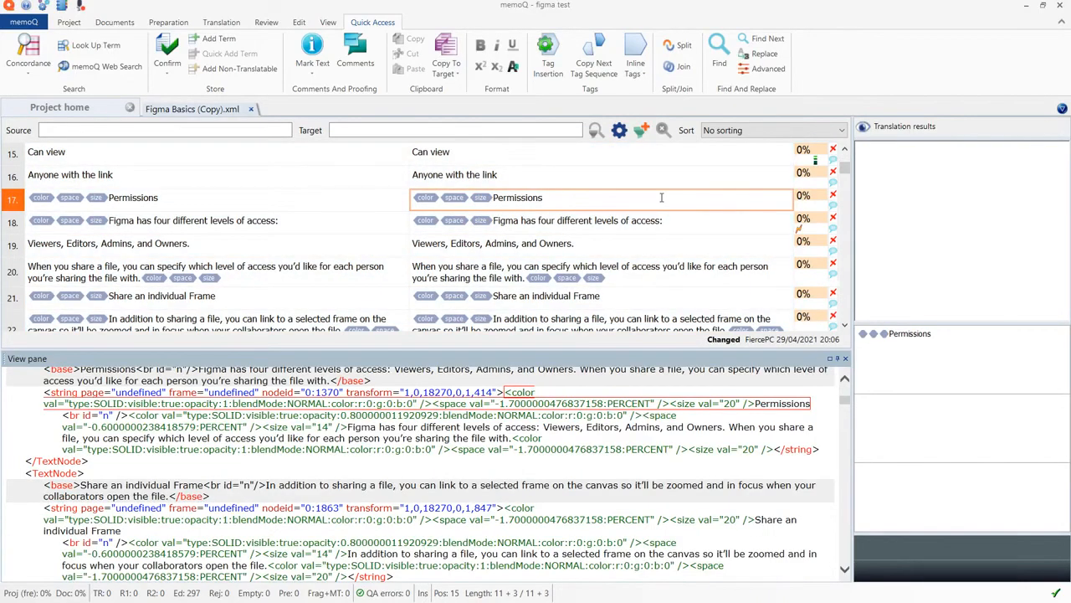
key(ctrl+shift+Left)
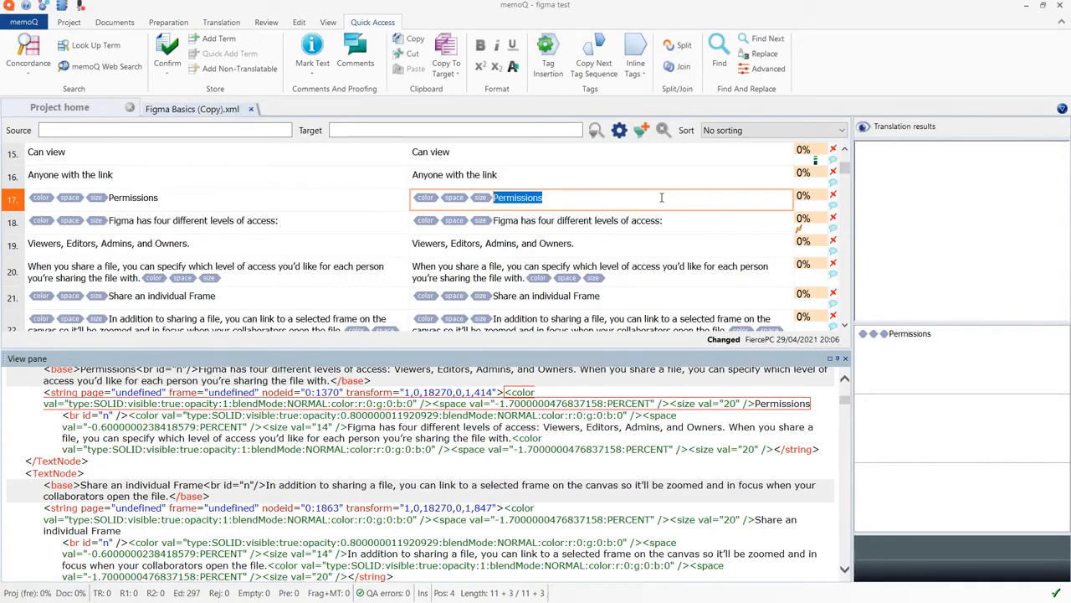
click(661, 197)
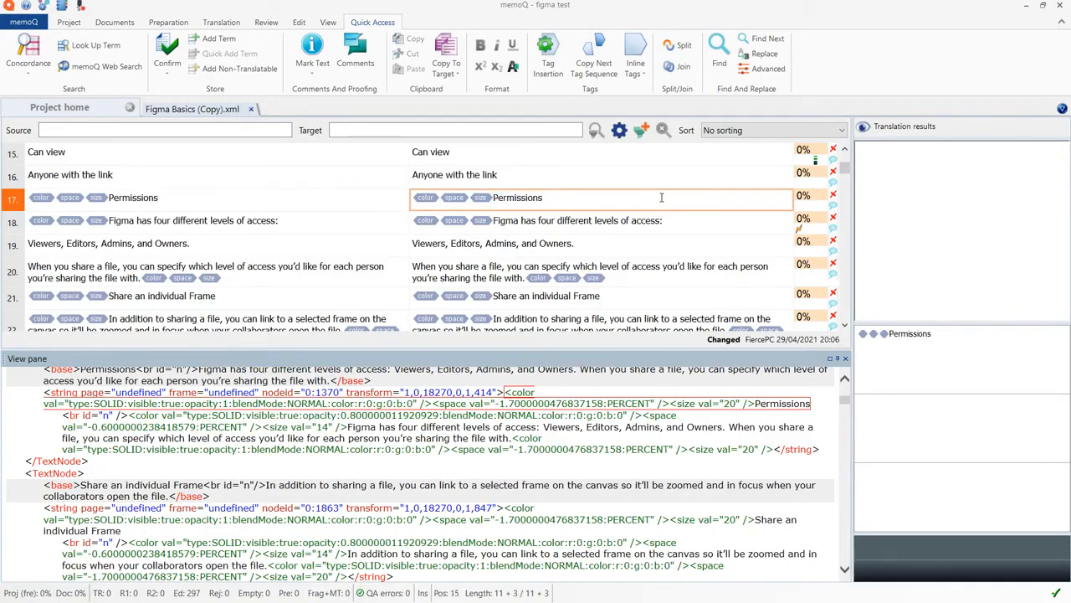
text(Translate)
click(590, 220)
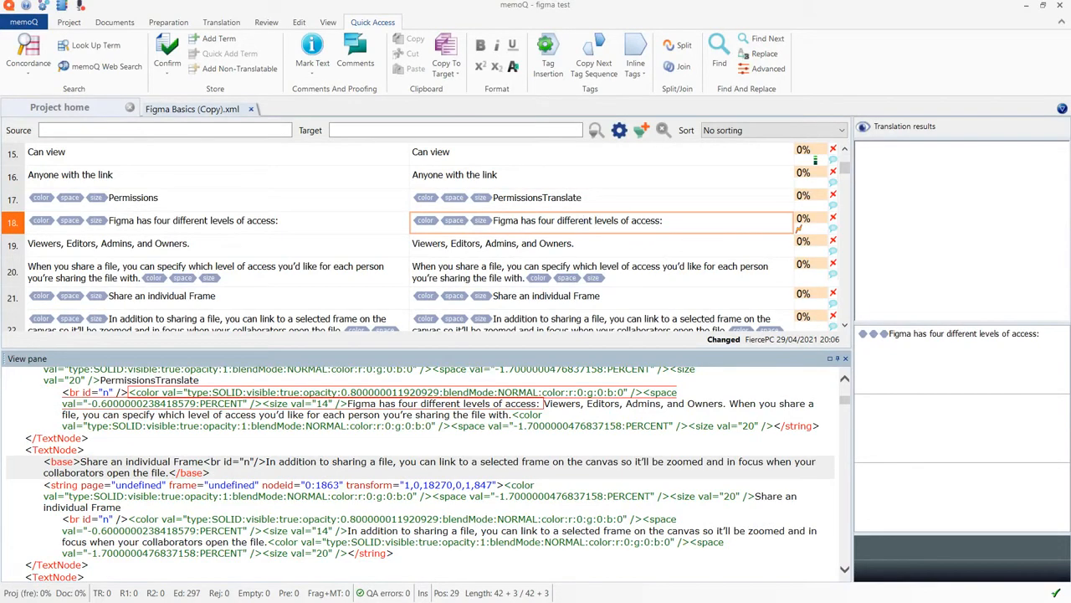
text(Translate)
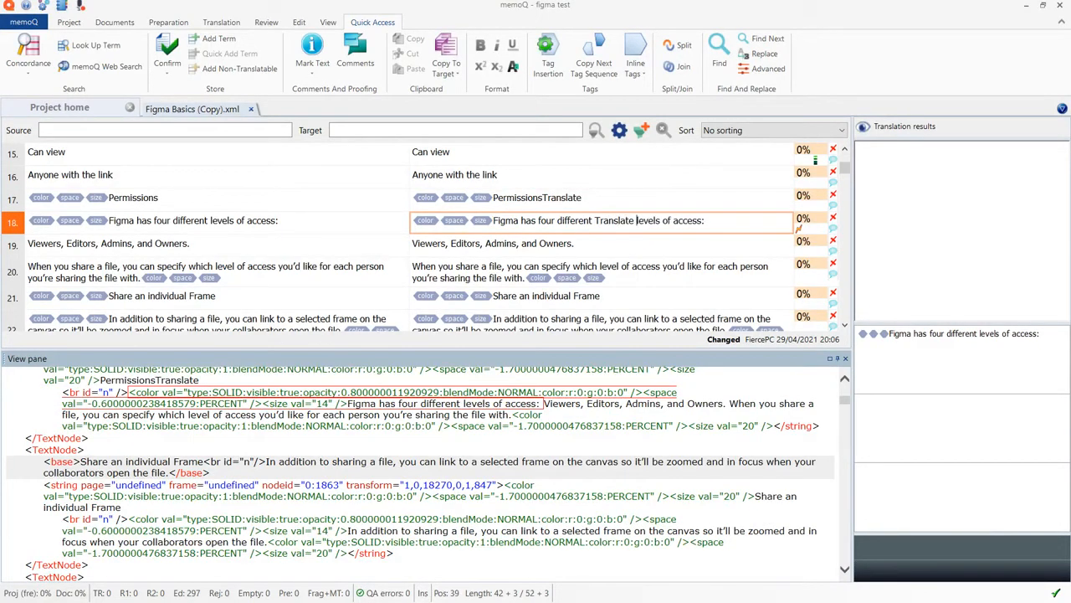
Confirm all segments of the document as translated
key(ctrl+shift+a)
key(ctrl+Return)
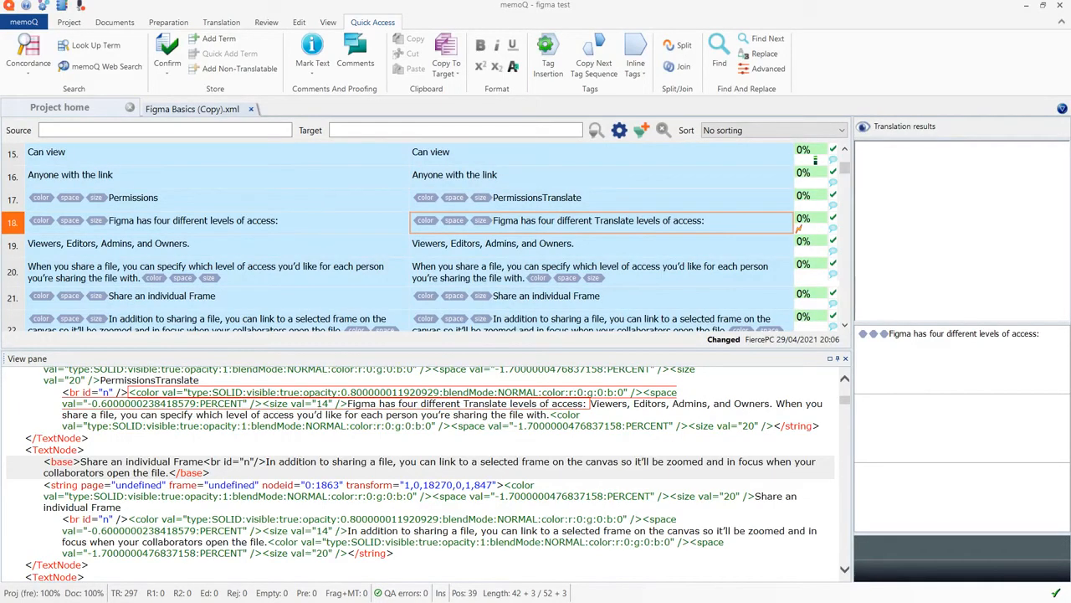
click(593, 220)
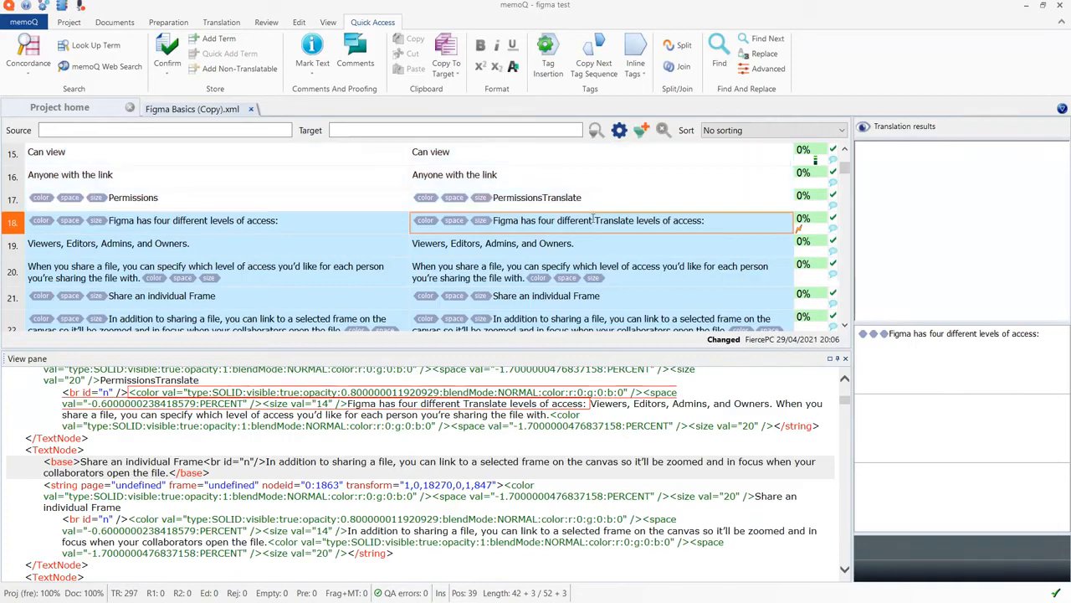
Close the translation editor and export the translated Figma Basics (Copy).xml from the project's document list
click(252, 110)
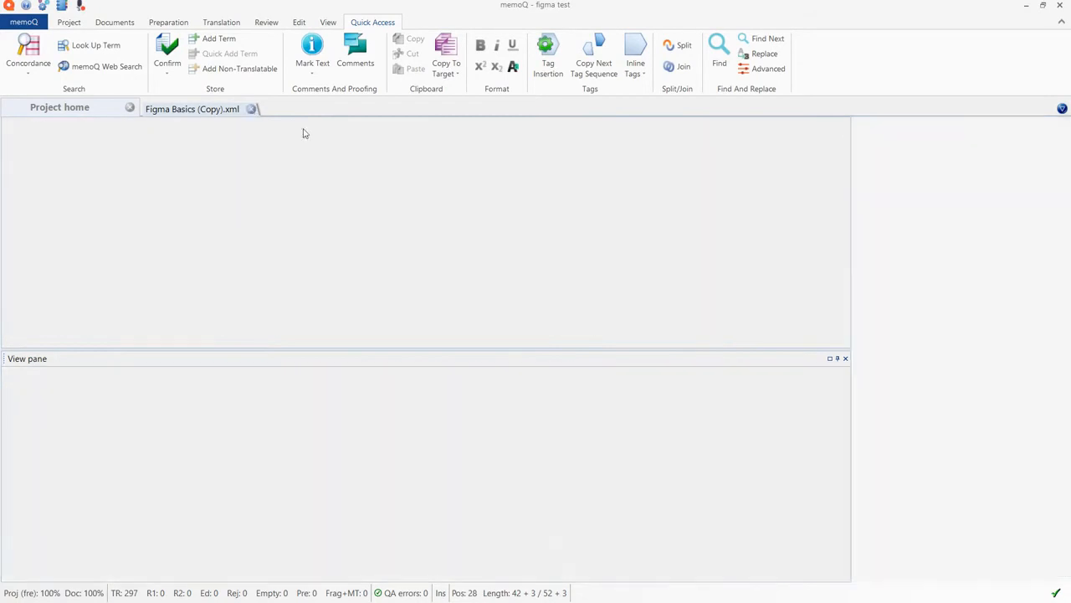
right_click(224, 231)
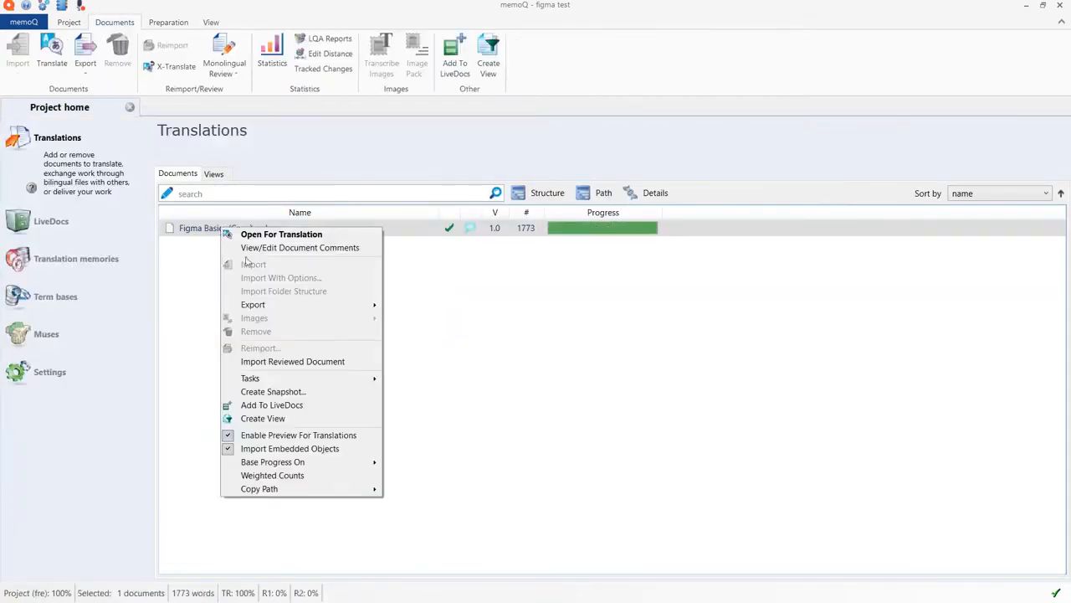
mouse_move(308, 311)
click(458, 320)
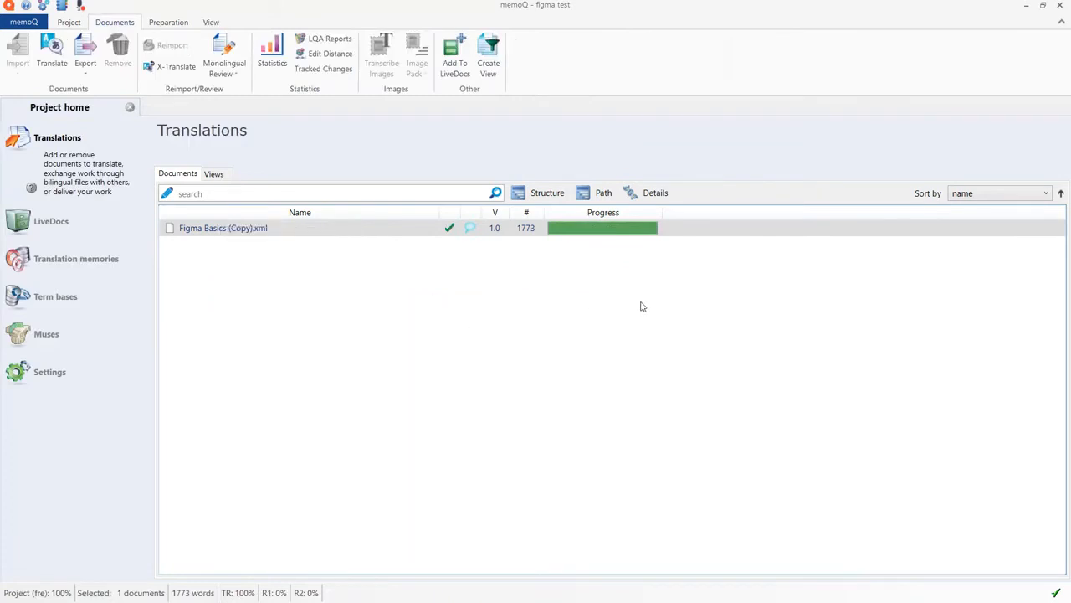
Save the exported translation in the Downloads folder as Figma Basics (Copy)French.xml
click(173, 429)
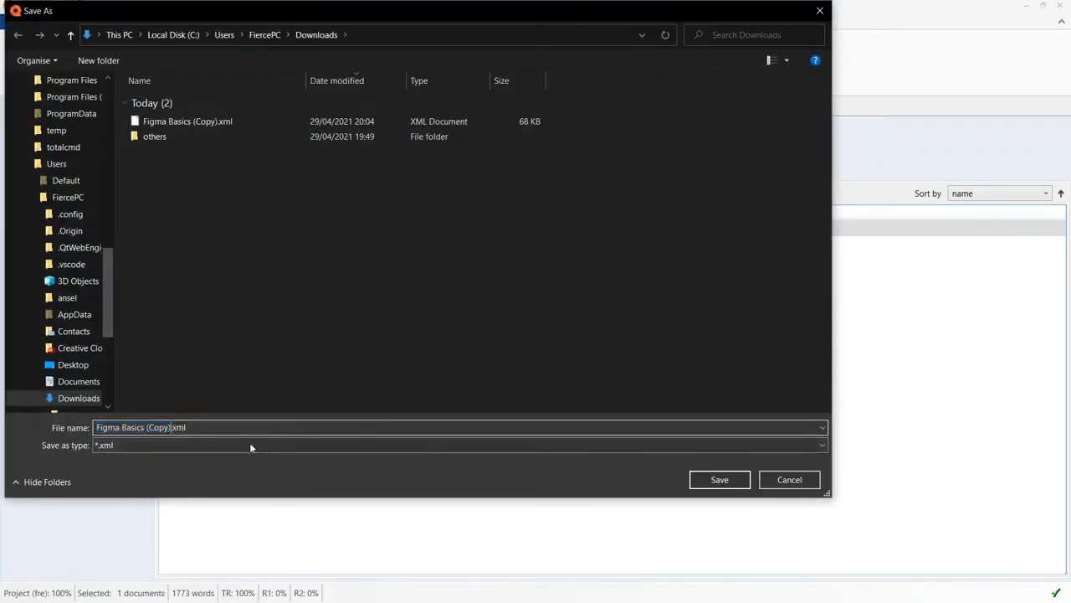
text(French)
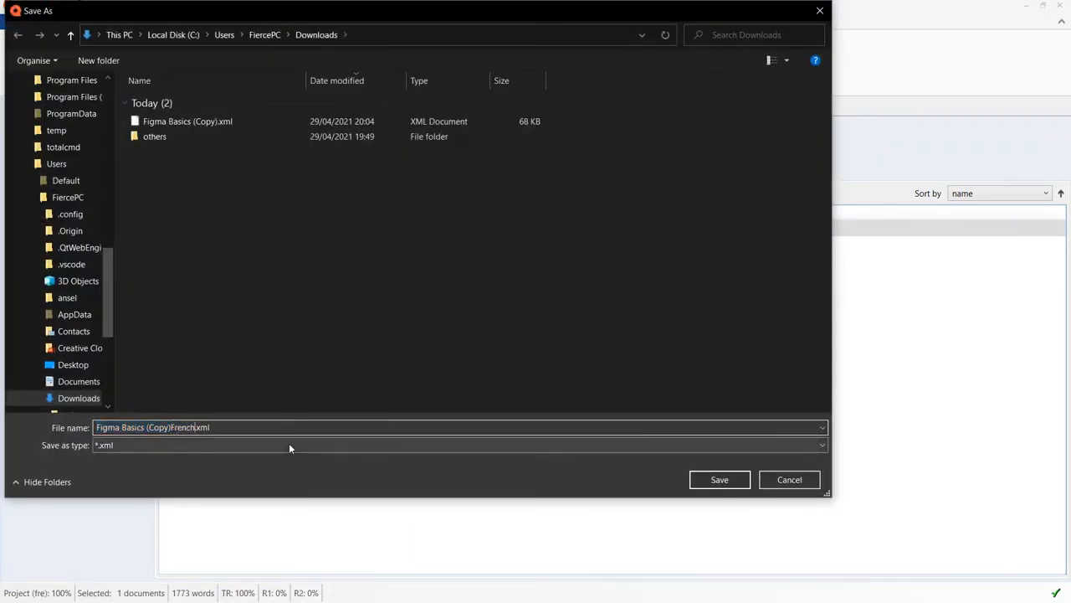
click(717, 479)
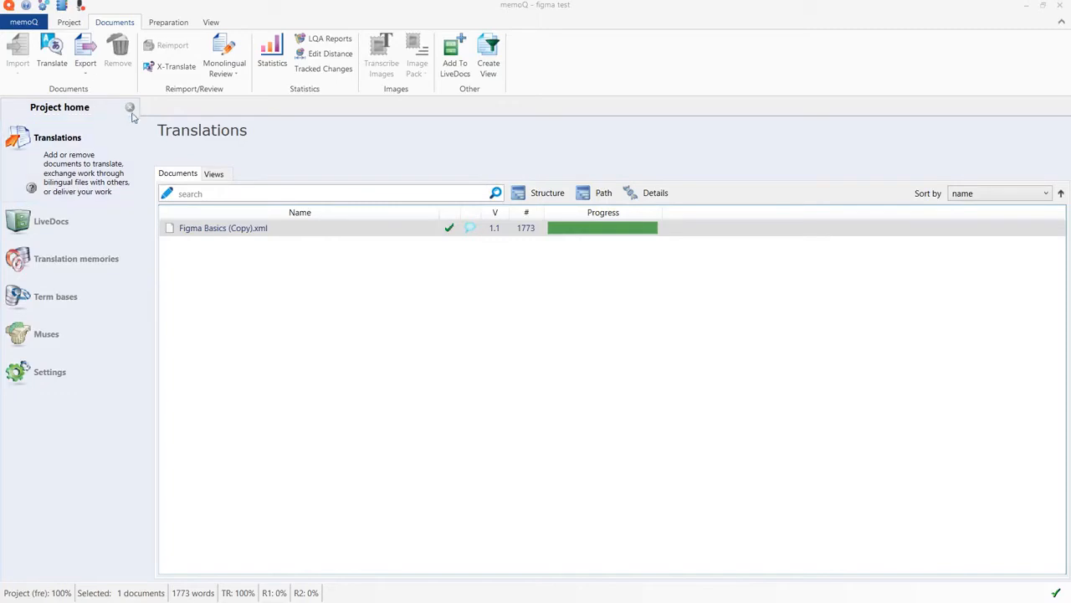
Switch to the Figma Basics (Copy) file in Figma and close the translation plugin's export window
click(1026, 7)
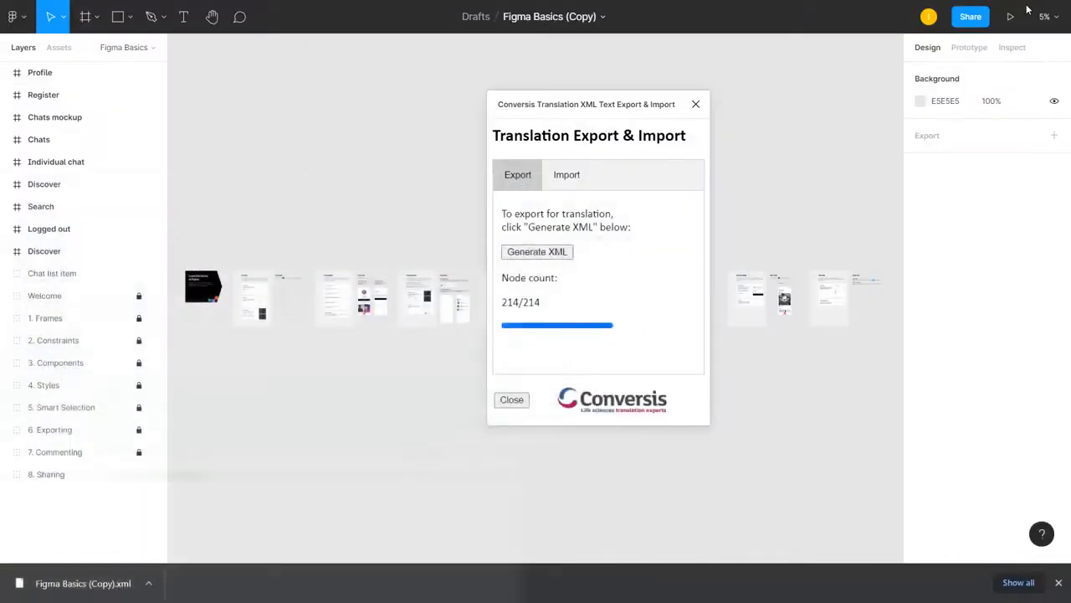
click(696, 106)
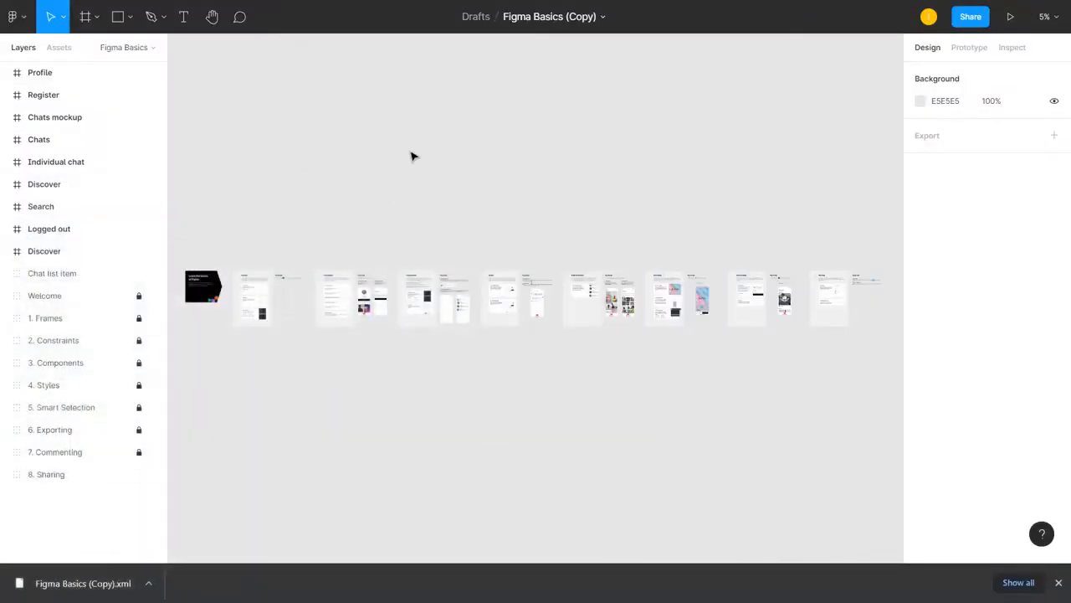
right_click(751, 212)
mouse_move(782, 262)
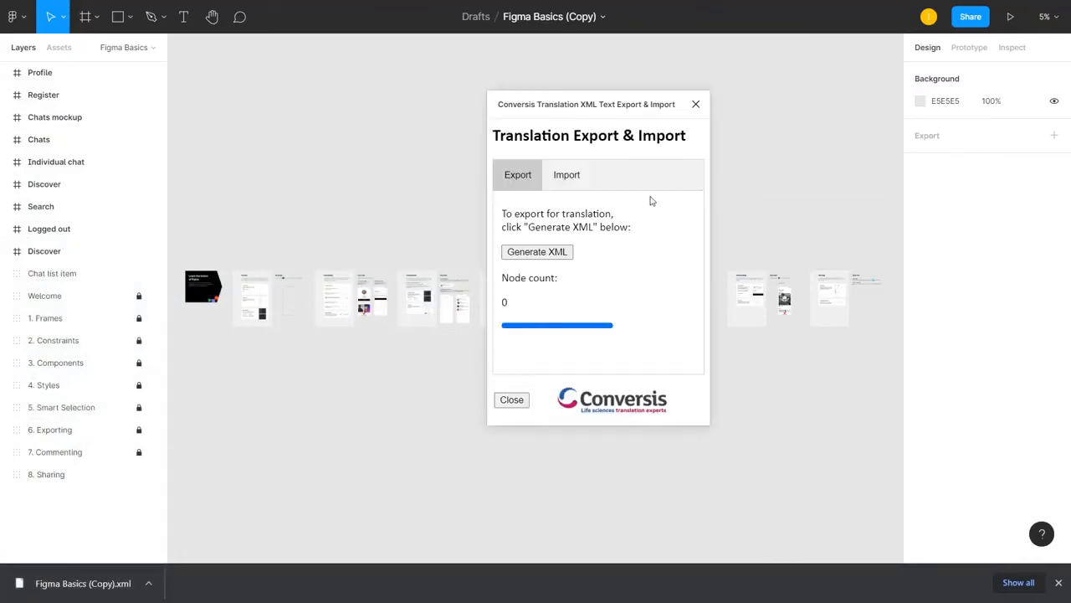
click(567, 175)
click(696, 104)
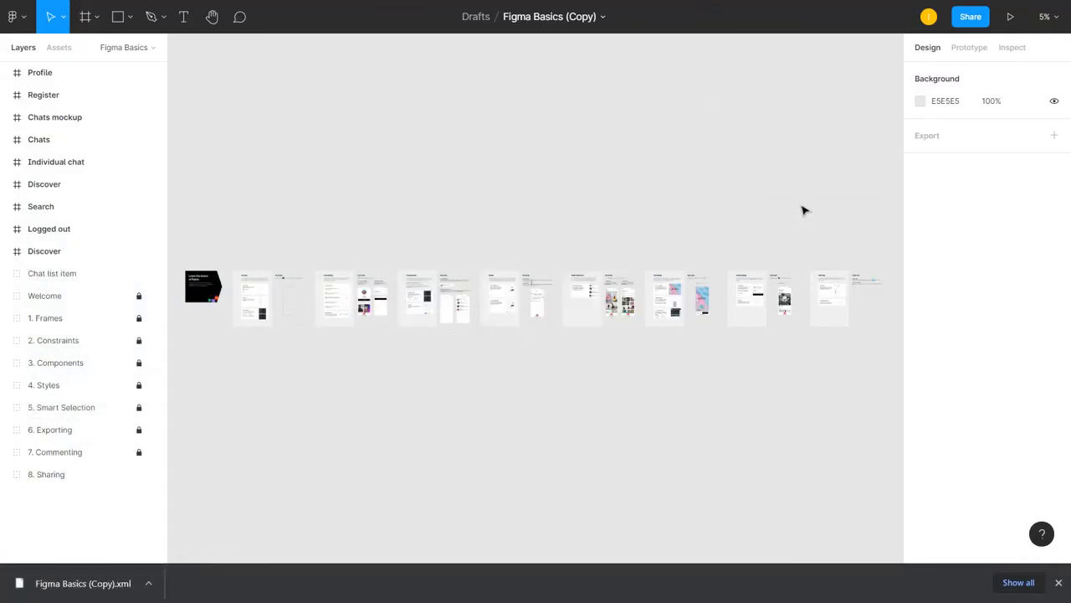
Examine the untranslated Permissions heading and paragraph in the 8. Sharing section of the design
scroll(870, 365, up, 3)
scroll(870, 366, up, 3)
scroll(847, 278, up, 4)
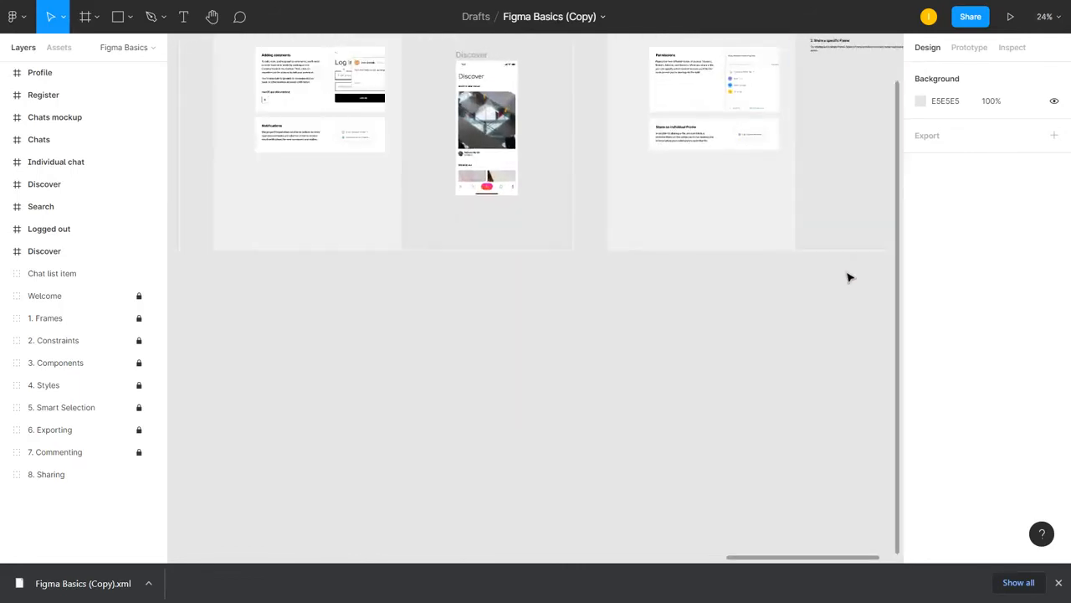
scroll(849, 287, up, 4)
scroll(849, 286, up, 2)
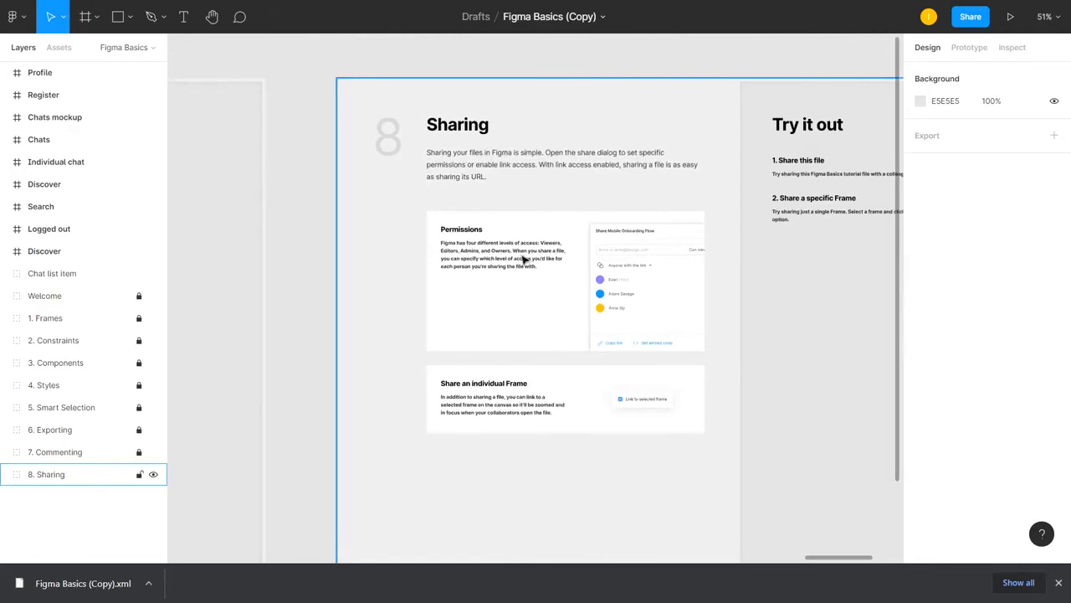
scroll(500, 255, down, 3)
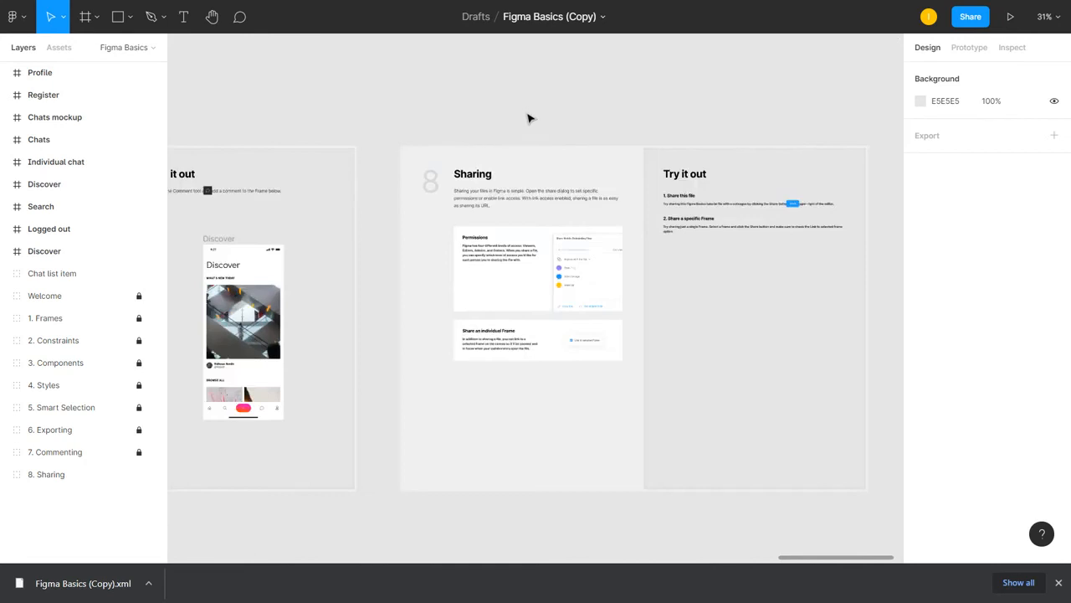
scroll(457, 282, up, 2)
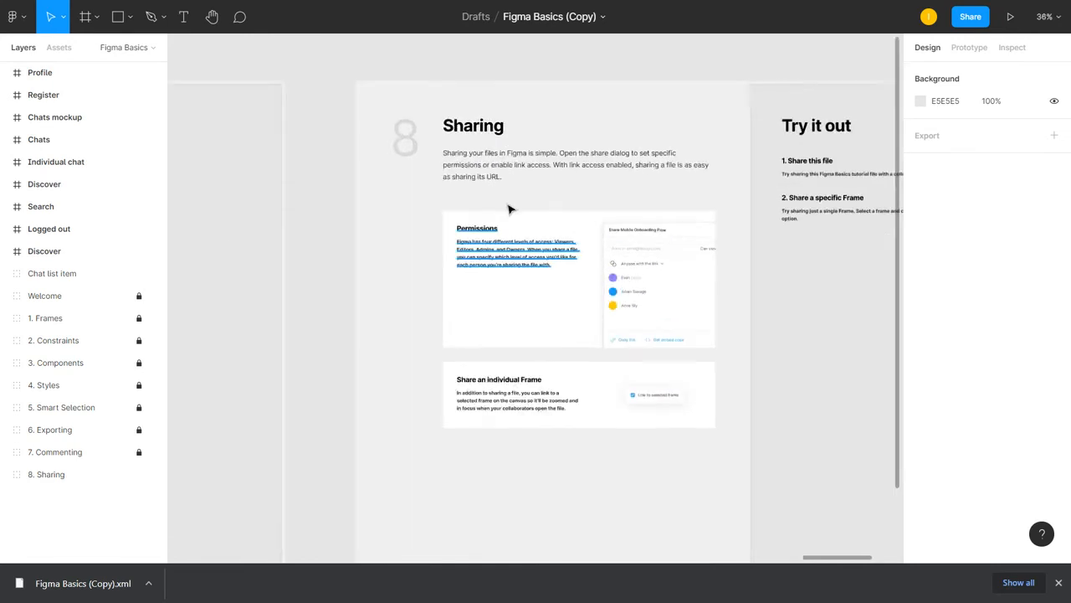
Run the Conversis Translation XML Text Export & Import plugin and choose Figma Basics (Copy)French.xml as the file to import
right_click(534, 61)
mouse_move(655, 105)
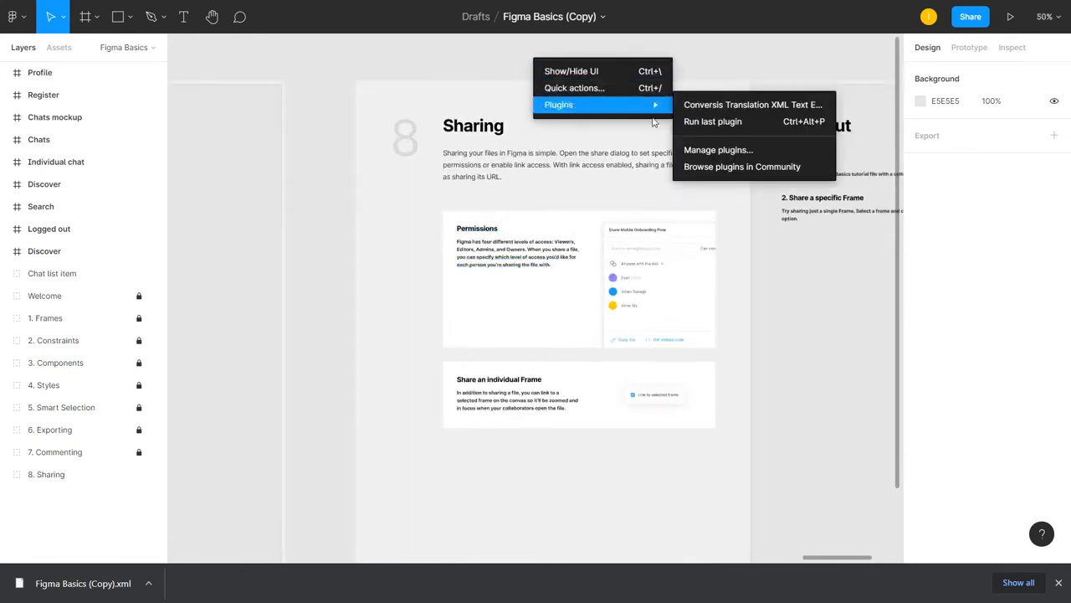
click(740, 105)
click(574, 183)
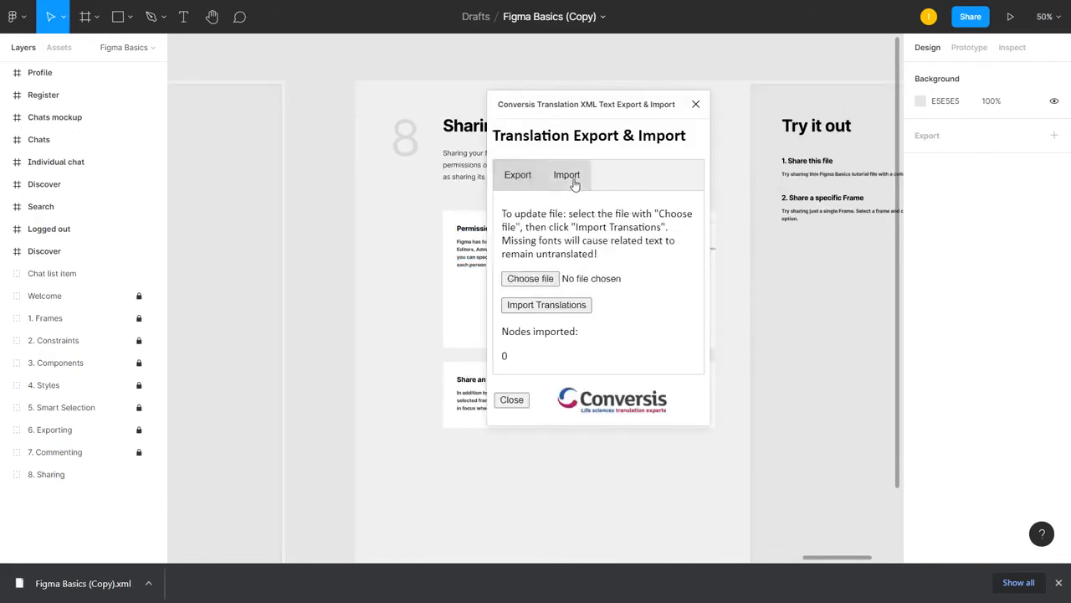
click(543, 278)
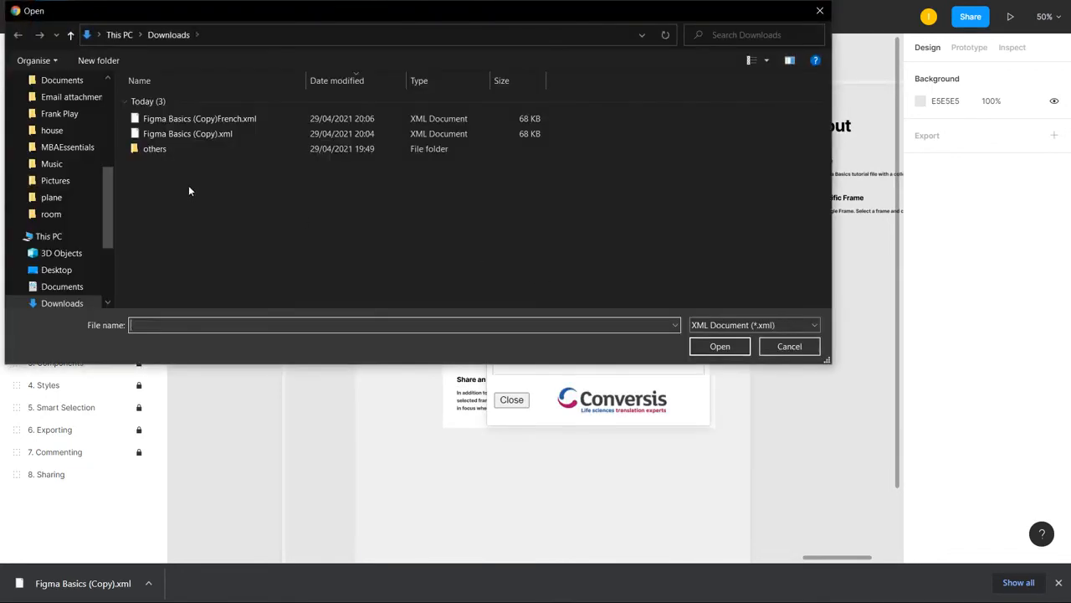
click(222, 122)
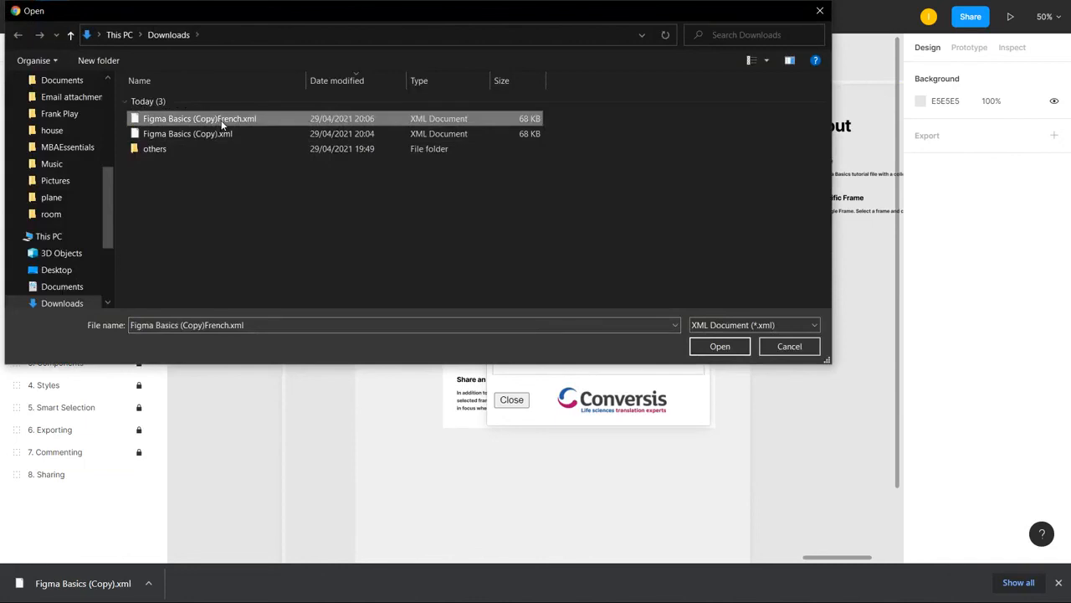
double_click(222, 121)
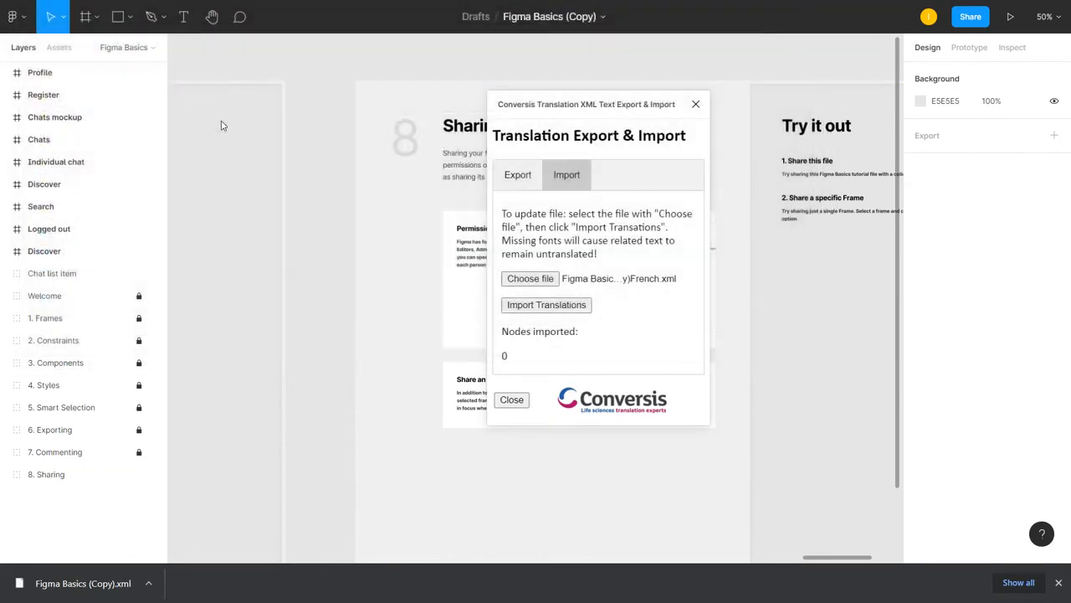
Import the translations from the chosen XML into the design, dismiss the completion message and close the plugin
click(568, 306)
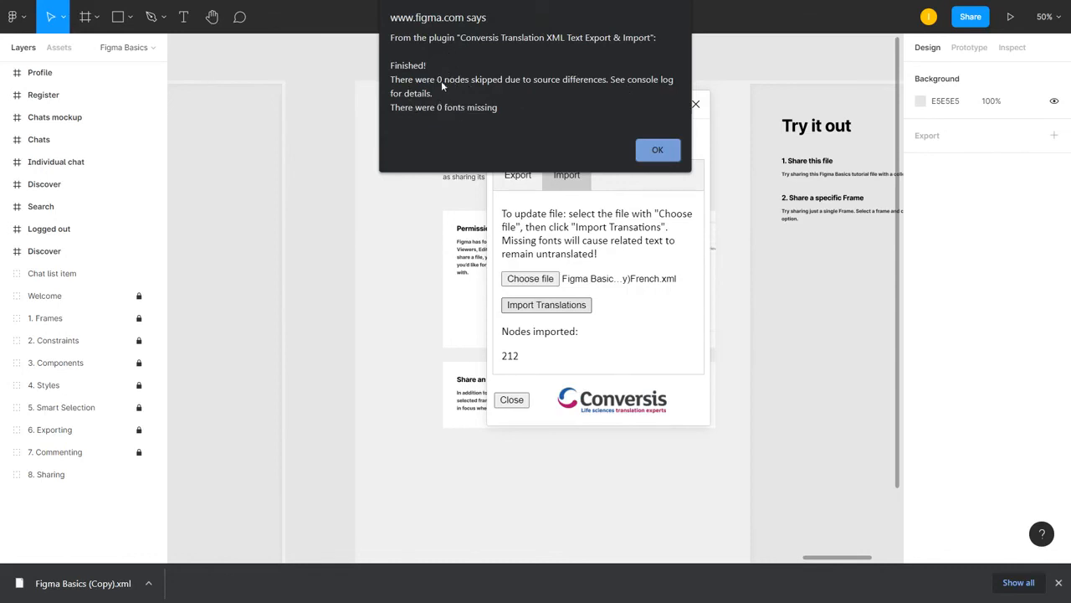
click(657, 150)
click(696, 103)
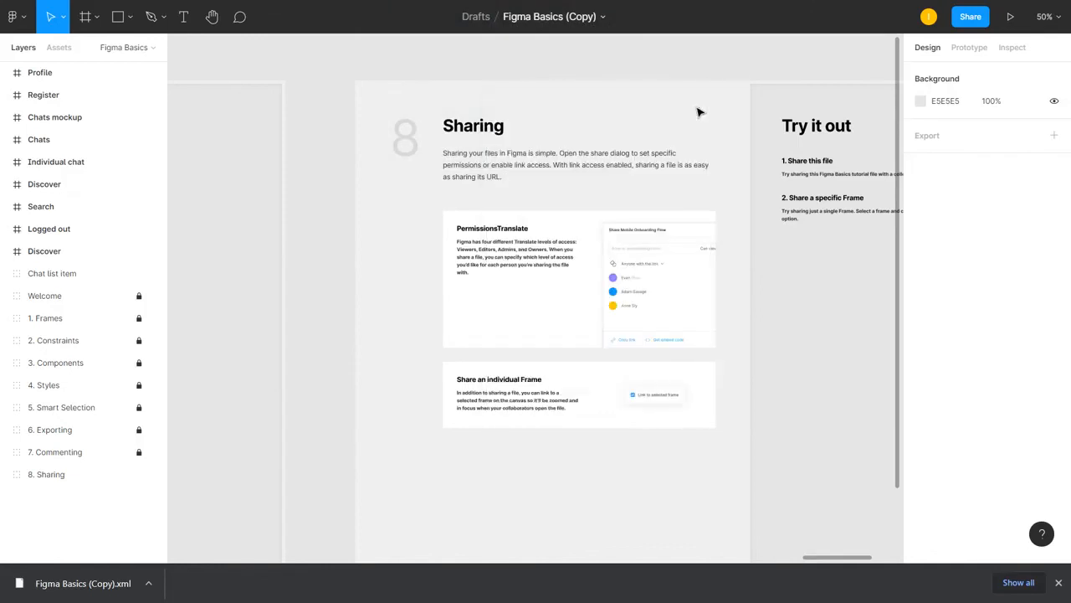
click(700, 110)
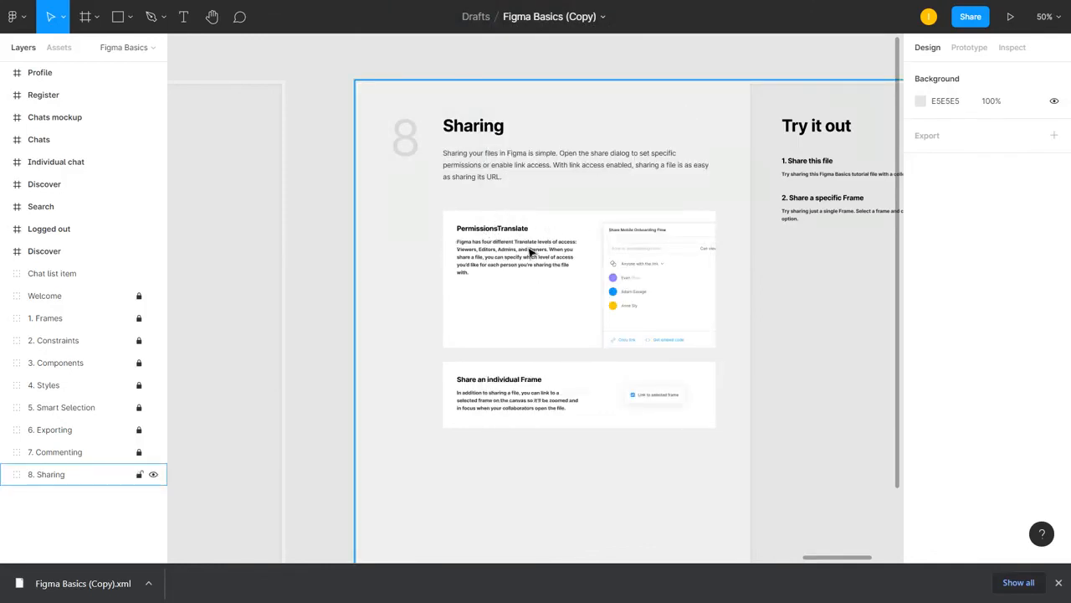
click(860, 47)
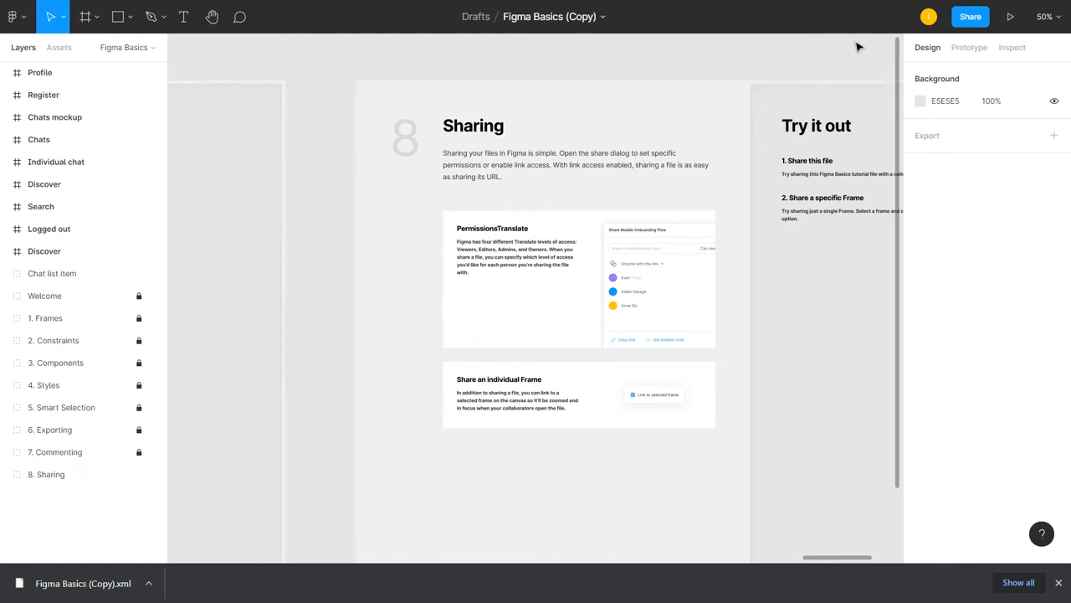